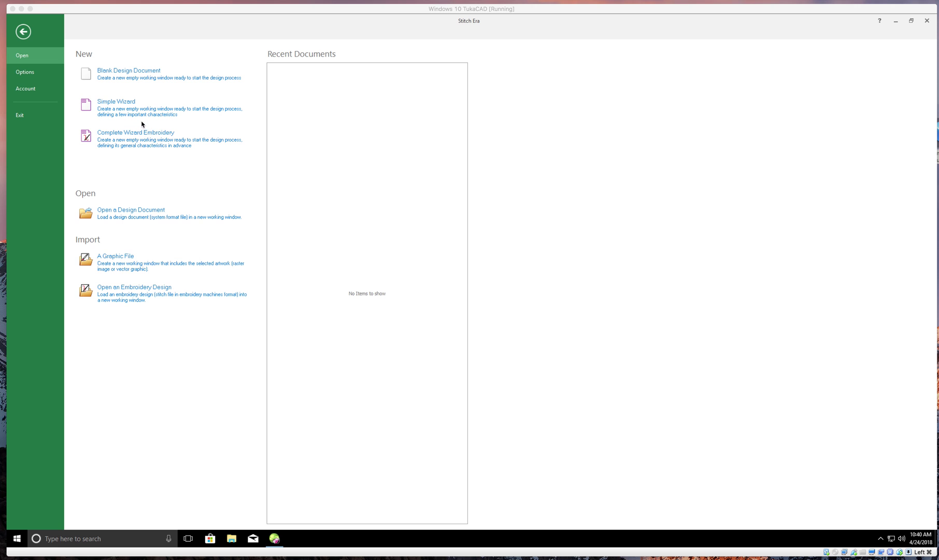
Create a new blank design document
left_click(106, 77)
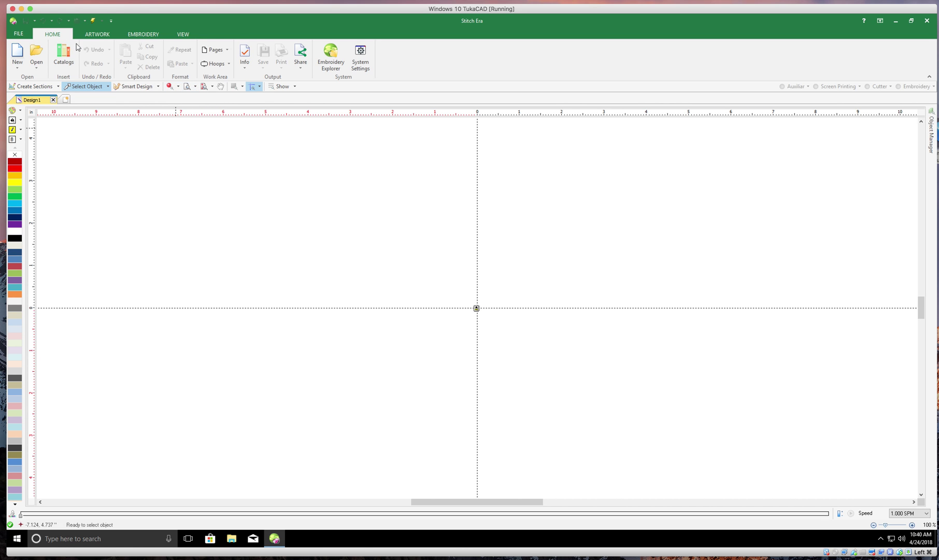
left_click(93, 36)
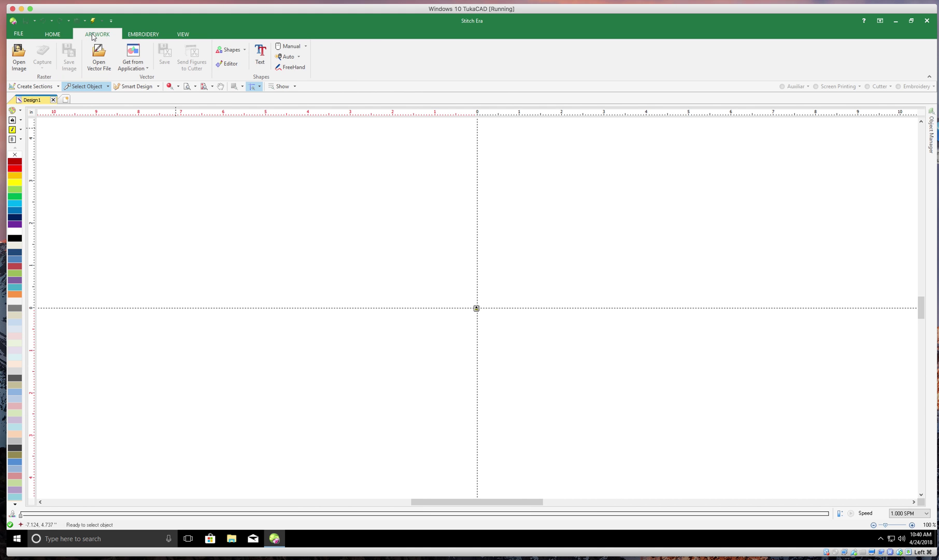
left_click(143, 36)
left_click(183, 36)
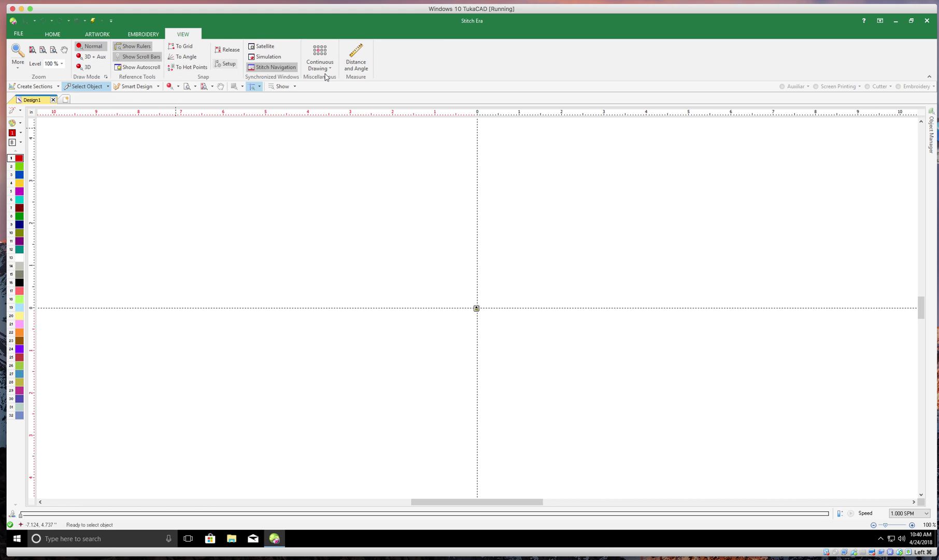
left_click(142, 35)
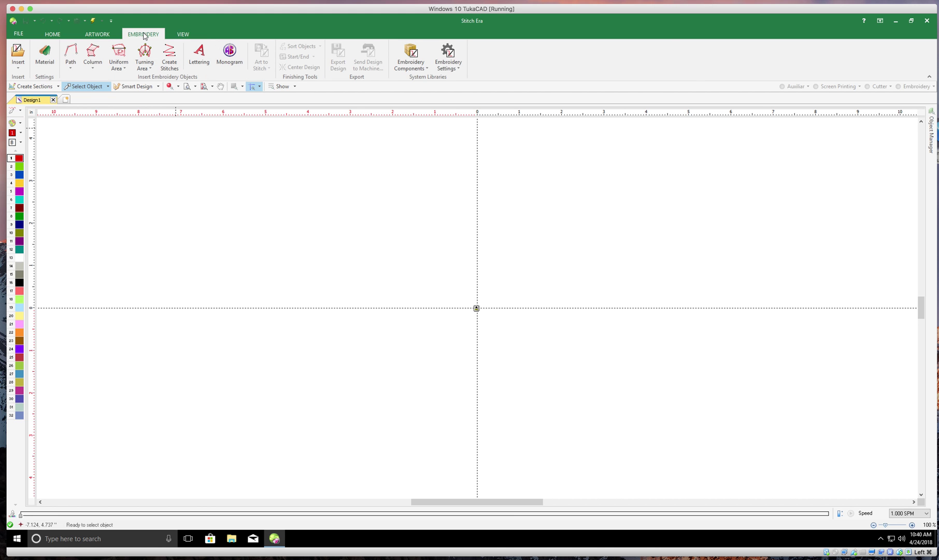
left_click(97, 35)
left_click(57, 35)
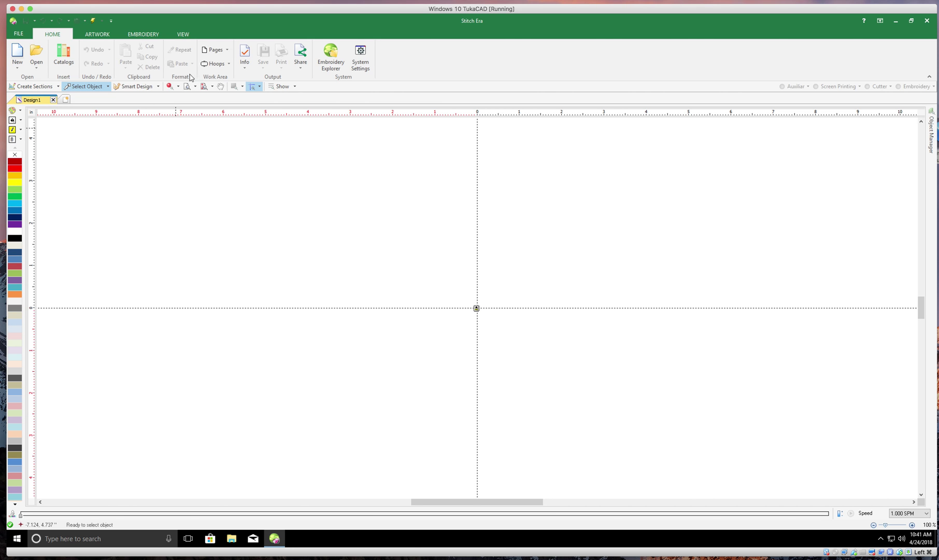
left_click(224, 54)
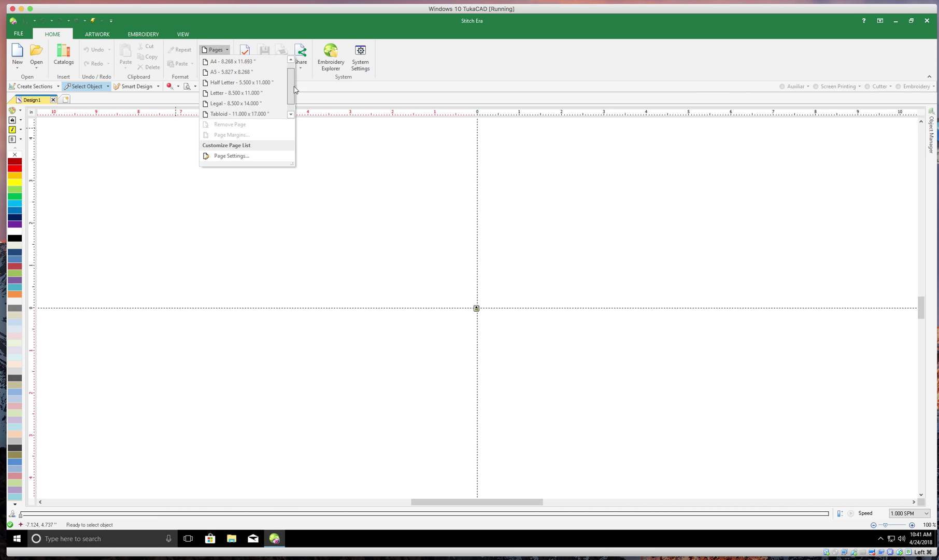
scroll(291, 107, "down", 2)
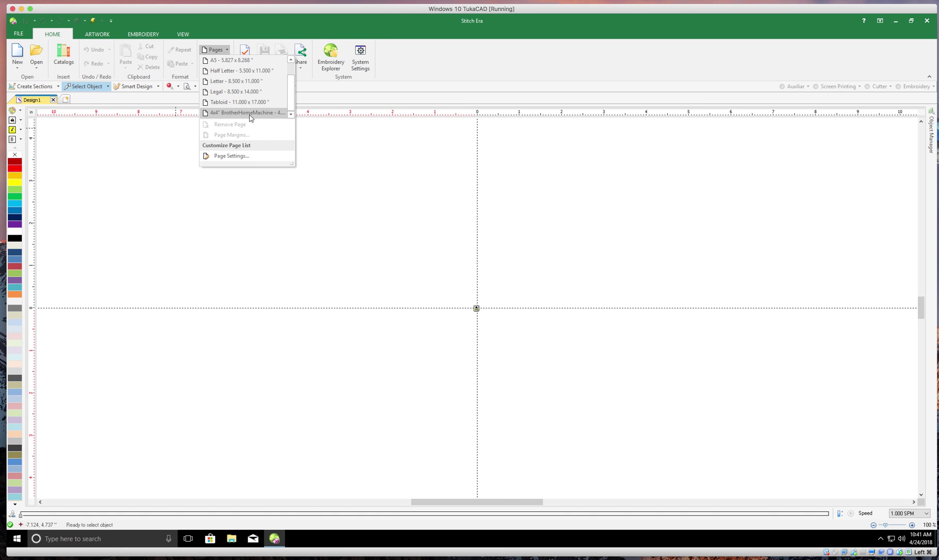
left_click_drag(292, 111, 290, 85)
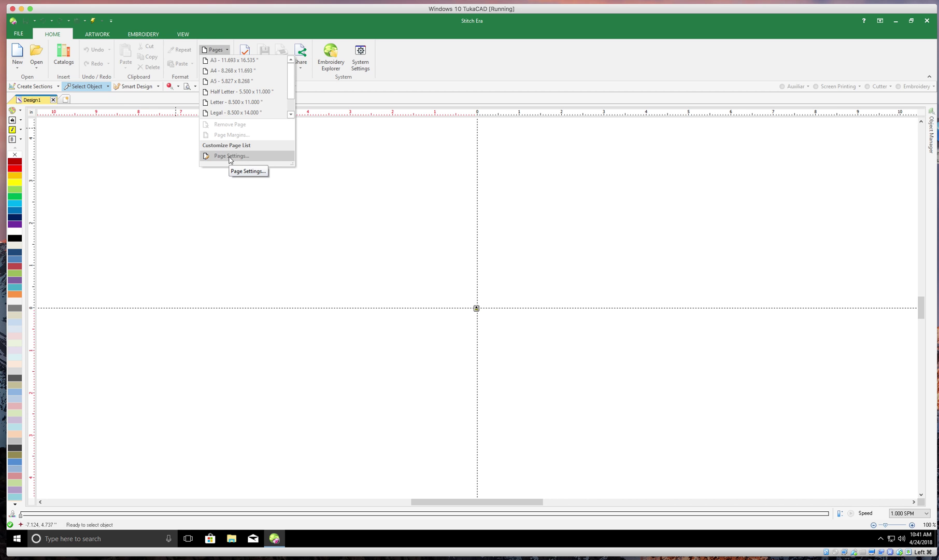
left_click(228, 158)
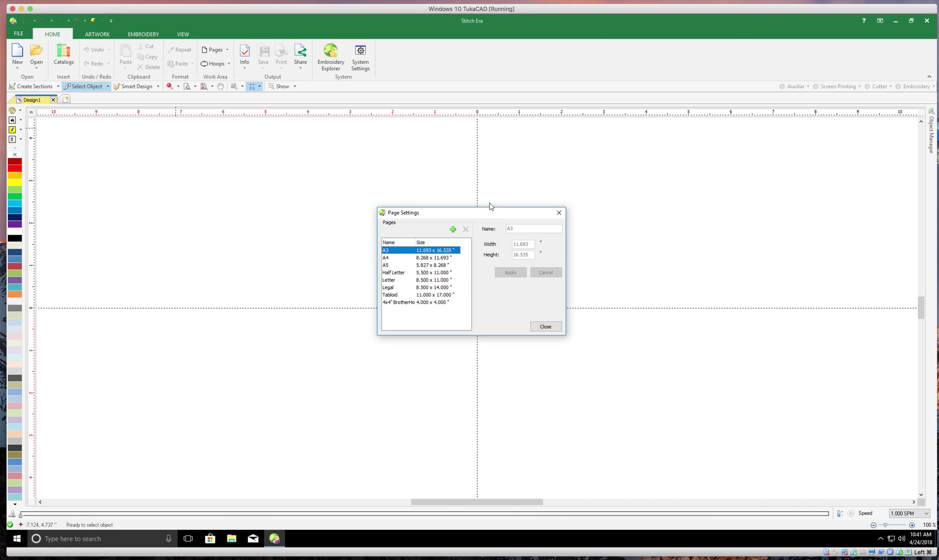
left_click(453, 230)
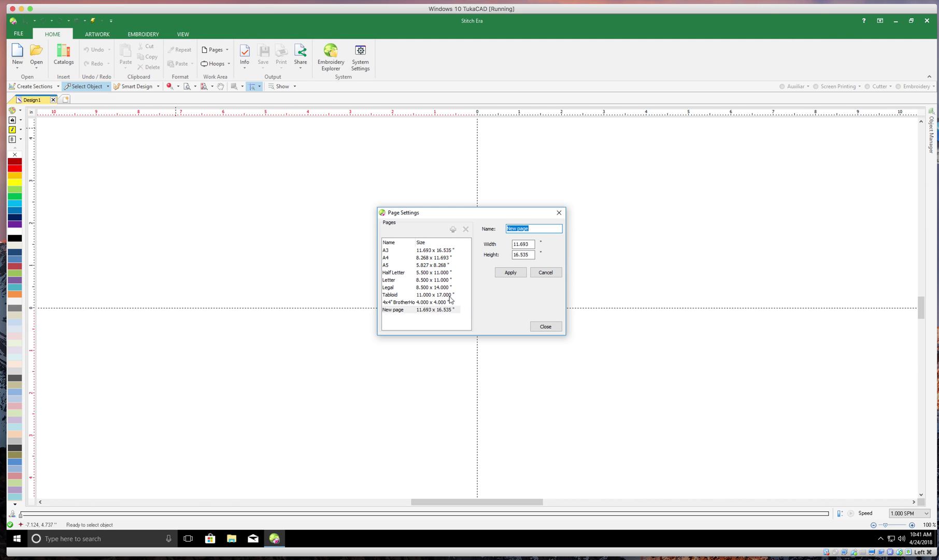
left_click_drag(529, 244, 504, 244)
type("4")
left_click(546, 272)
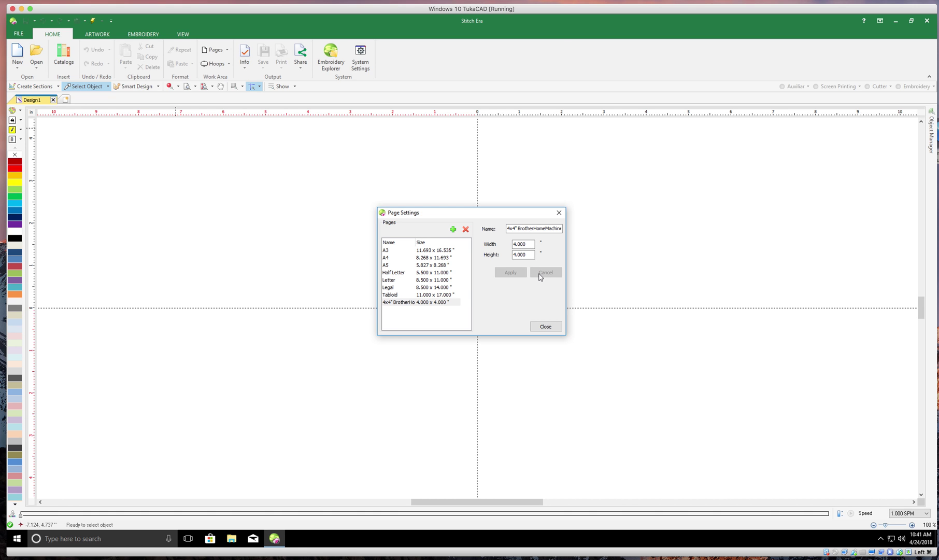
left_click(559, 213)
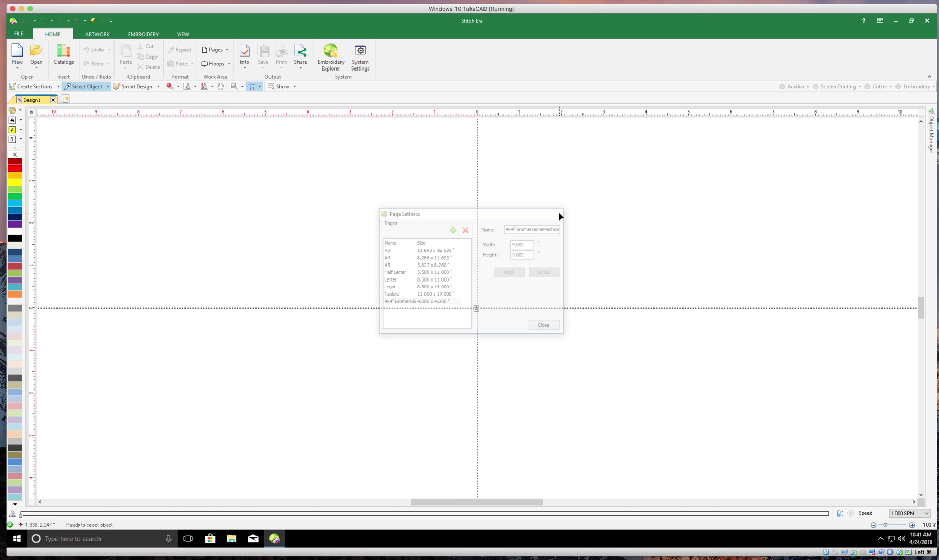
Set the work area to the 4x4" BrotherHomeMachine page
left_click(227, 51)
left_click_drag(293, 80, 293, 94)
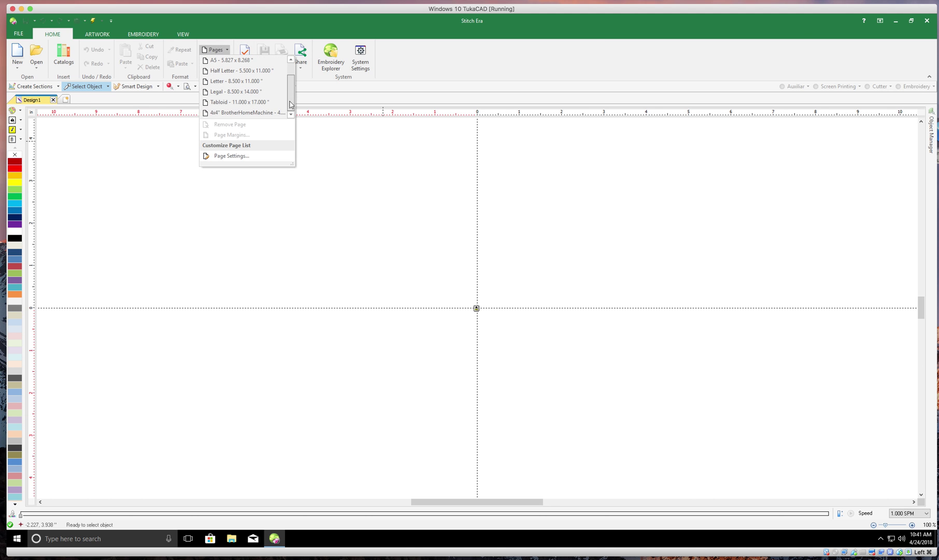
left_click(231, 114)
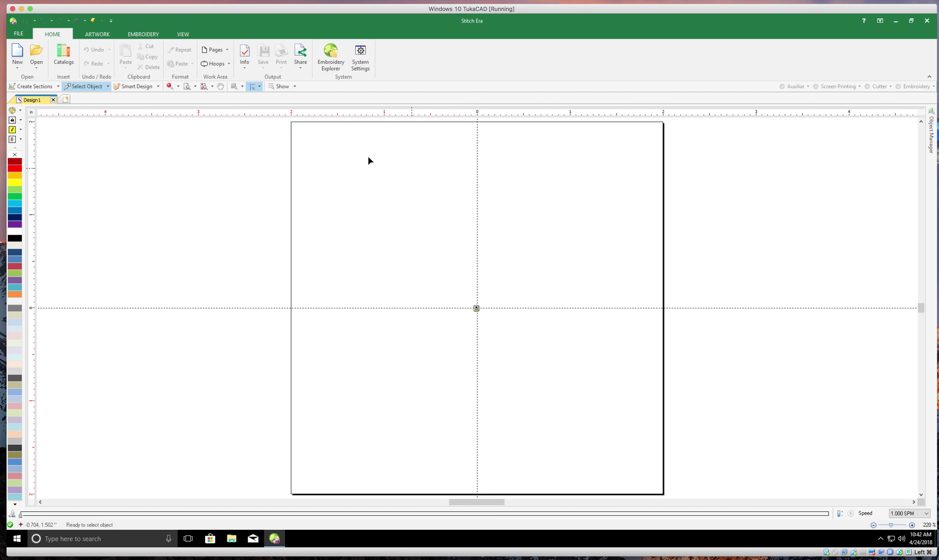
Begin a Path with Running Stitch and draw straight segments for one side of a star in the page's upper-left quarter
left_click(141, 35)
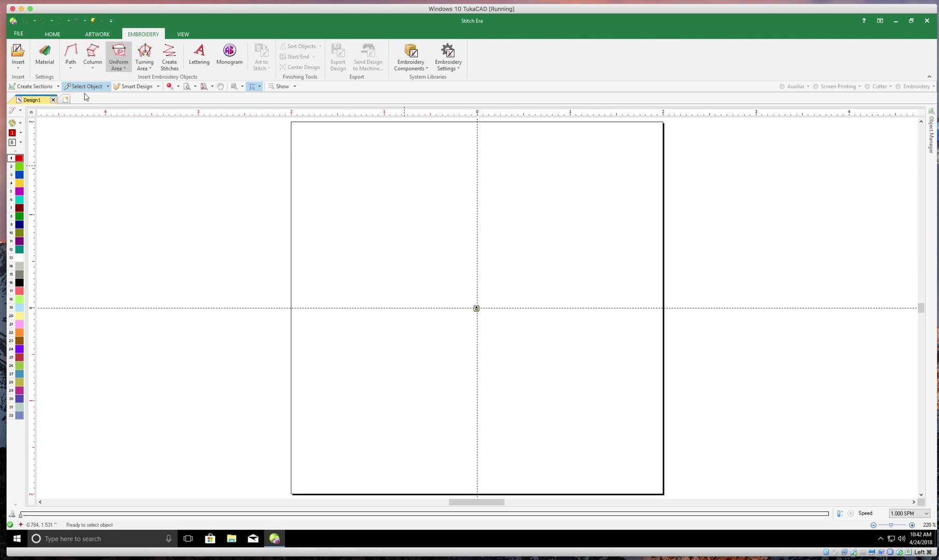
left_click(70, 71)
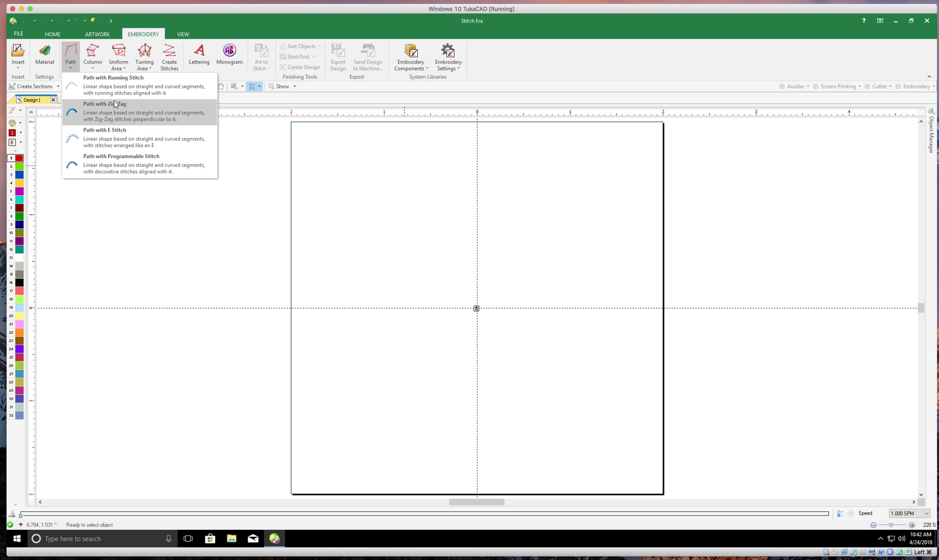
left_click(127, 86)
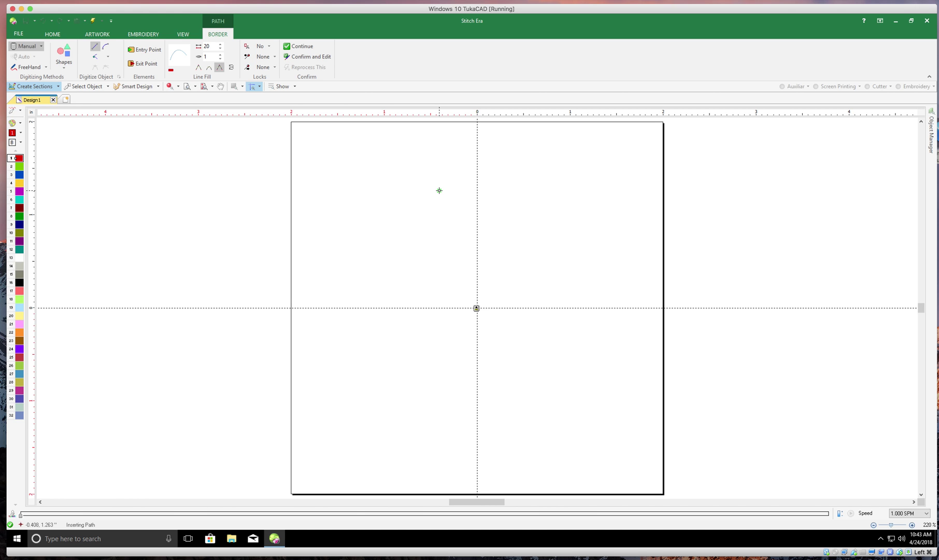
left_click(443, 174)
left_click(93, 50)
left_click(388, 152)
left_click(342, 189)
left_click(357, 208)
left_click(367, 211)
left_click(347, 263)
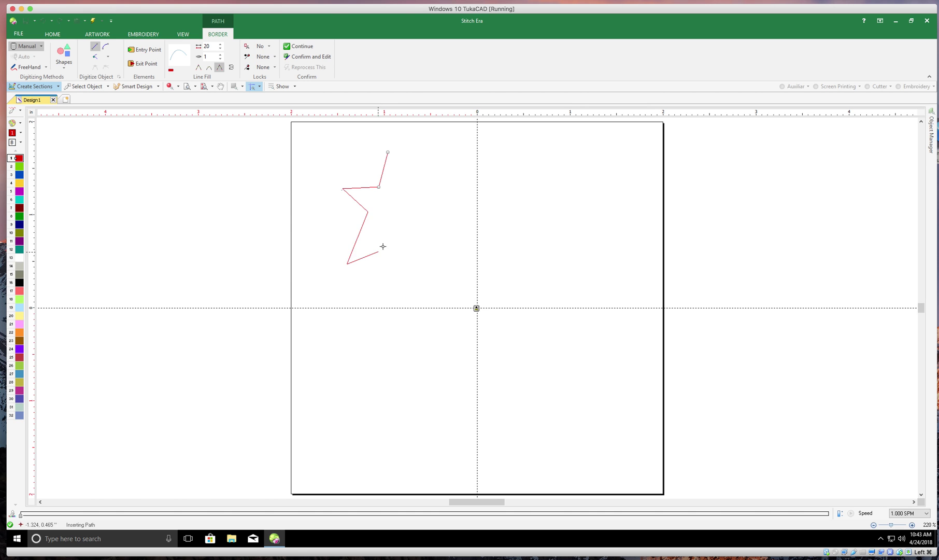
Add a curved section between the star's two lower points, then close the outline with straight segments back to the starting point
right_click(402, 223)
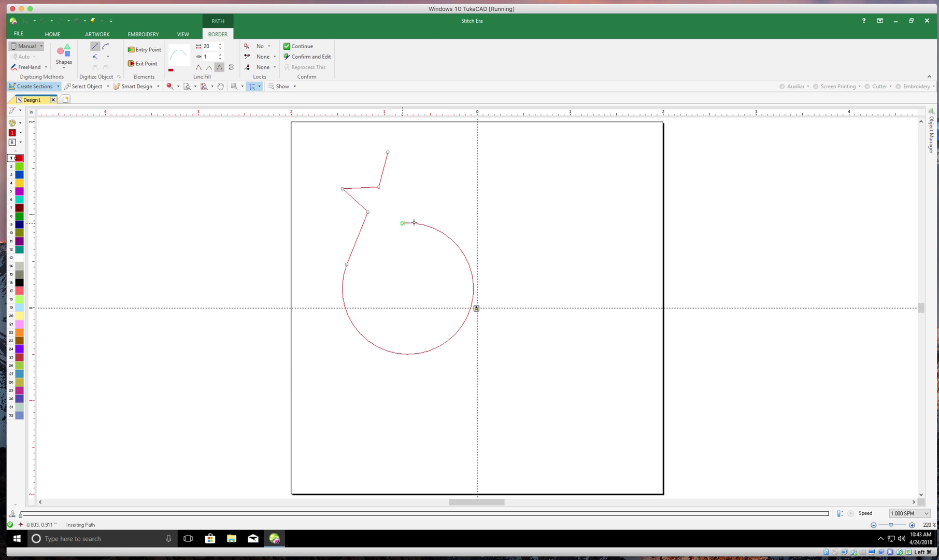
left_click(442, 251)
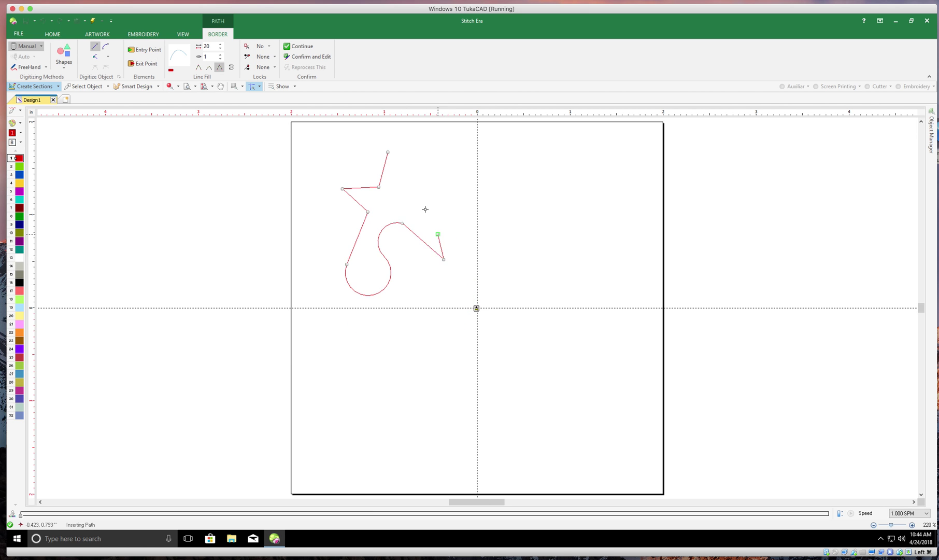
left_click(414, 202)
left_click(452, 172)
left_click(400, 182)
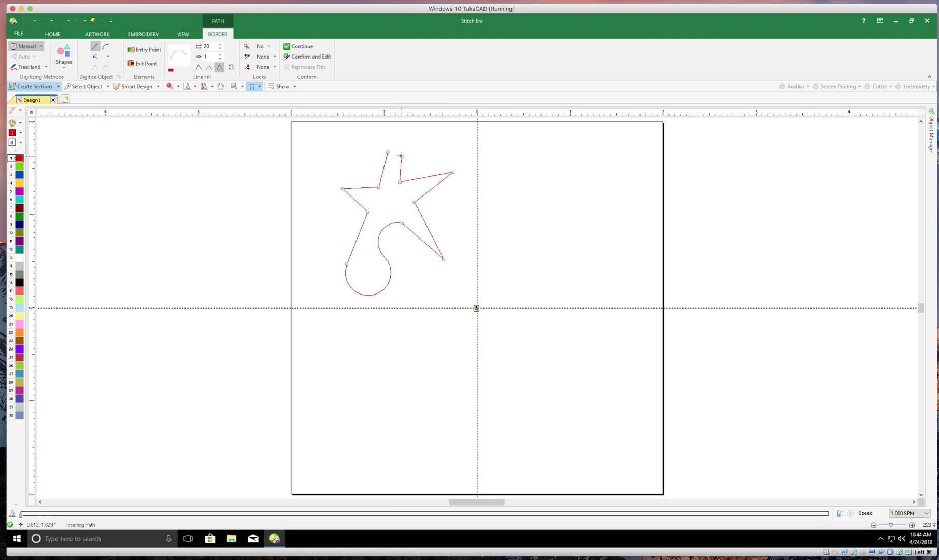
left_click(388, 152)
key("Return")
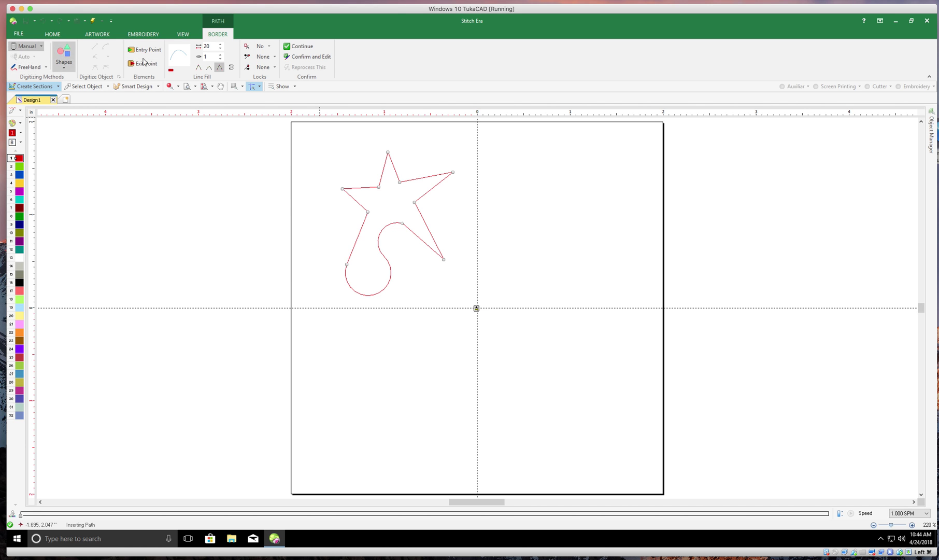
left_click(41, 46)
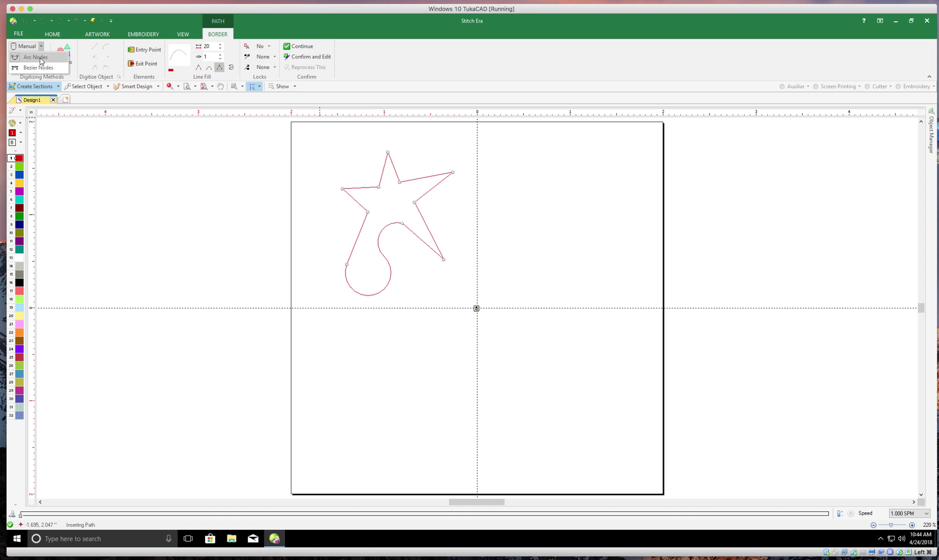
left_click(41, 47)
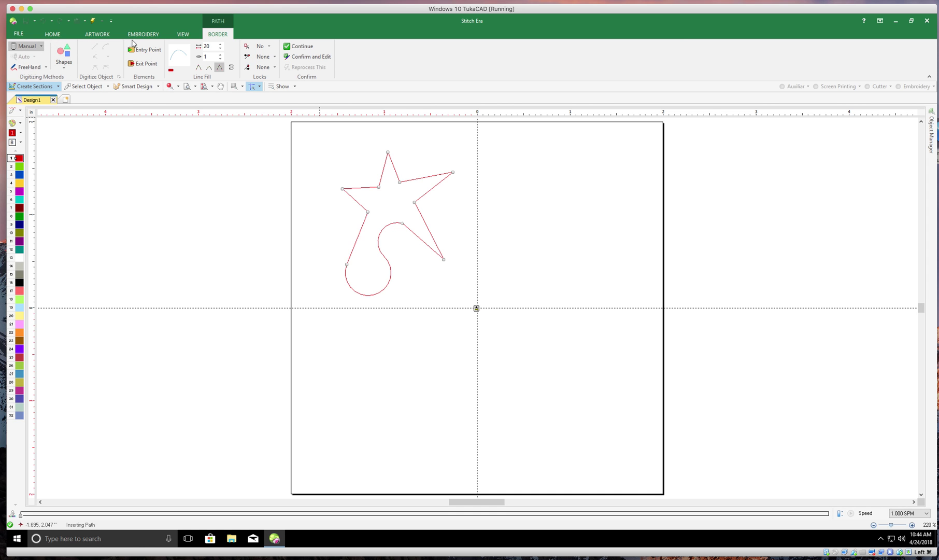
left_click(220, 55)
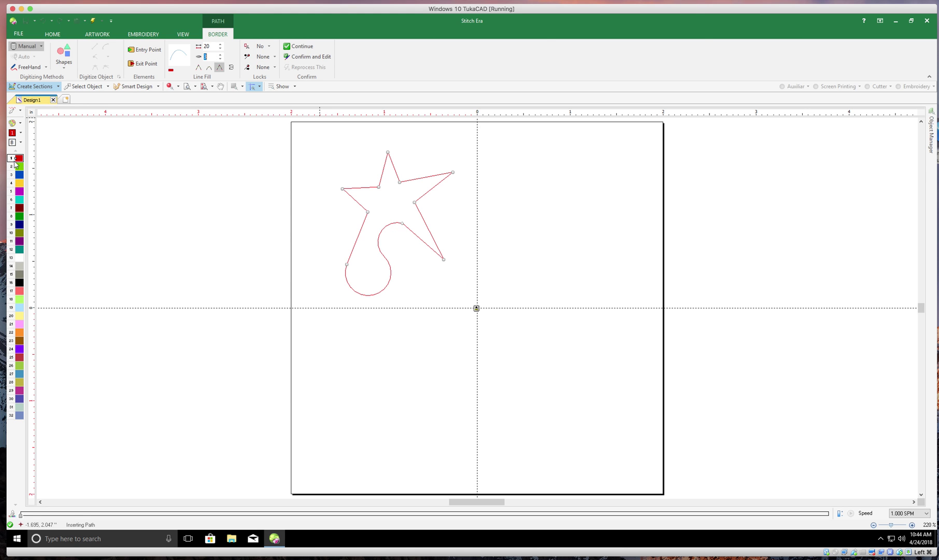
Set the star path's first Locks option to Yes and confirm the path for editing
mouse_move(20, 163)
left_click(264, 46)
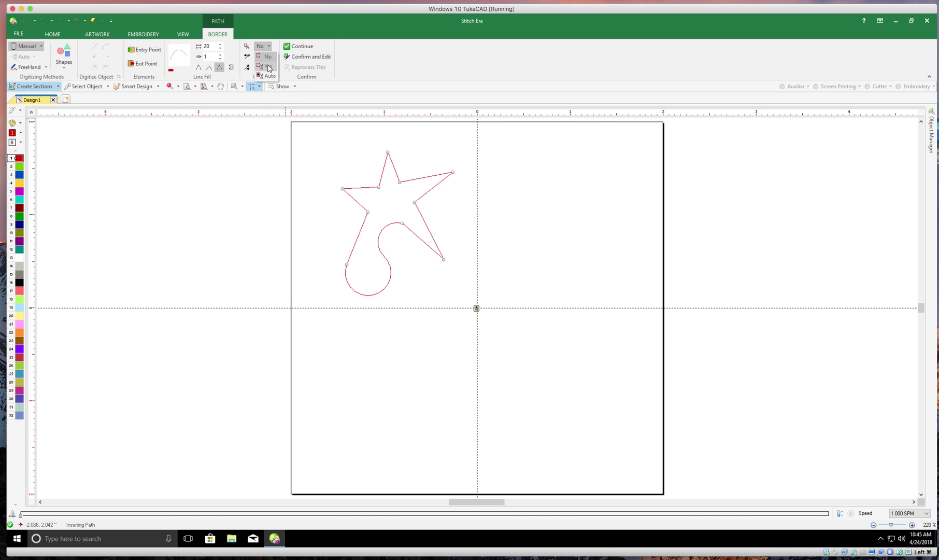
left_click(268, 67)
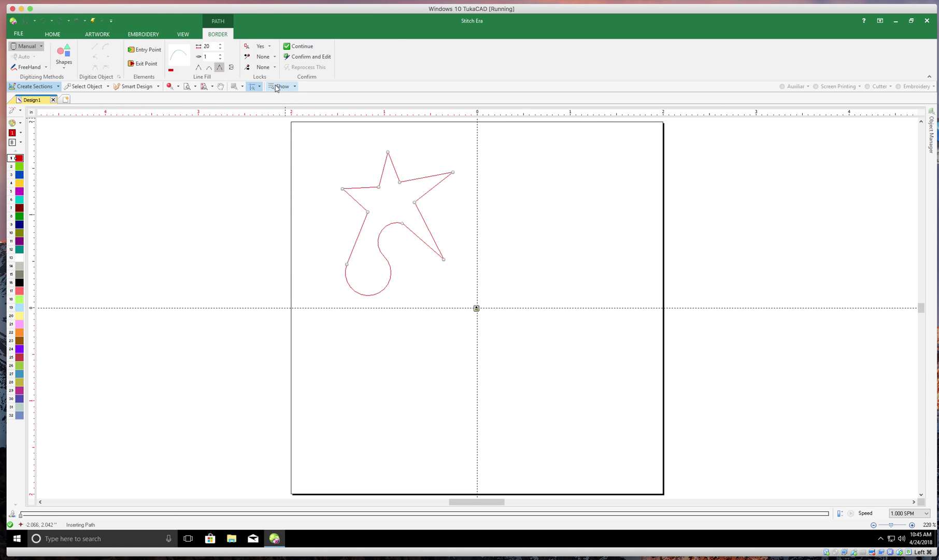
left_click(306, 57)
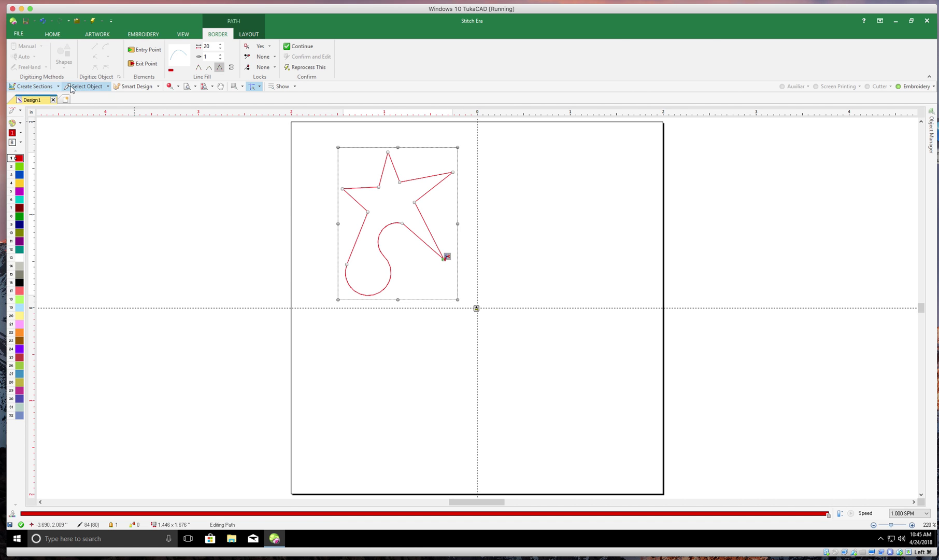
Scale the star path down proportionally, keeping its upper-left corner in place
left_click(91, 87)
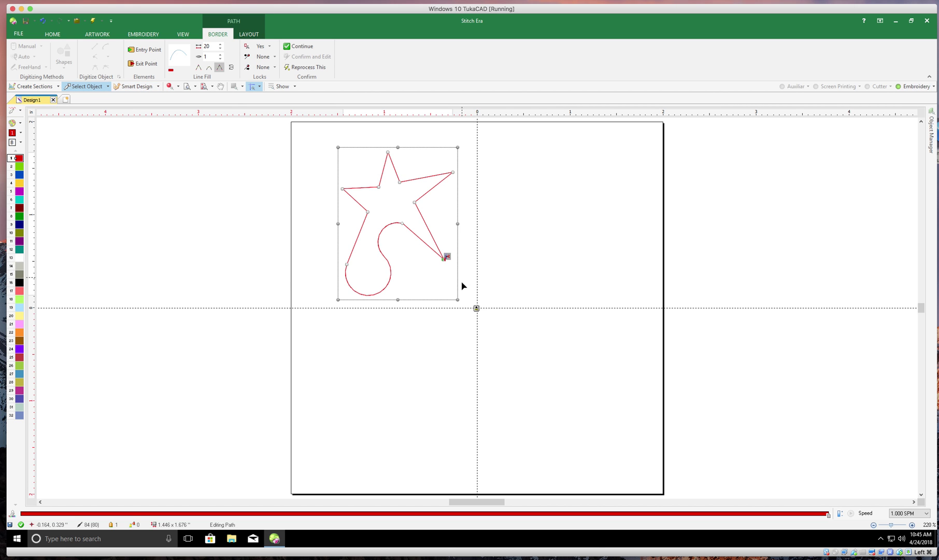
mouse_move(458, 299)
left_mouse_down()
mouse_move(434, 273)
mouse_move(407, 280)
mouse_move(393, 256)
mouse_move(445, 289)
mouse_move(385, 231)
mouse_move(401, 247)
left_mouse_up()
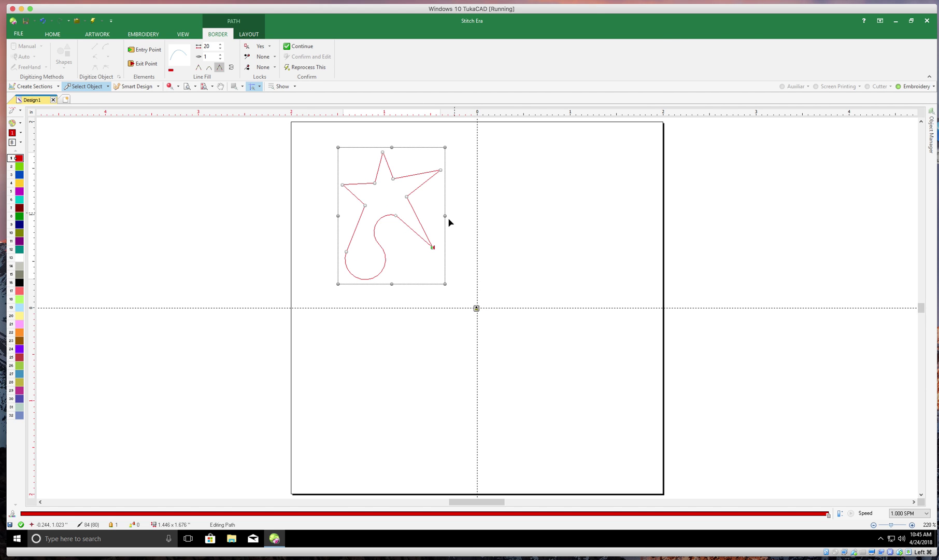
mouse_move(444, 215)
left_mouse_down()
mouse_move(407, 212)
mouse_move(445, 215)
left_mouse_up()
left_click_drag(448, 144, 449, 145)
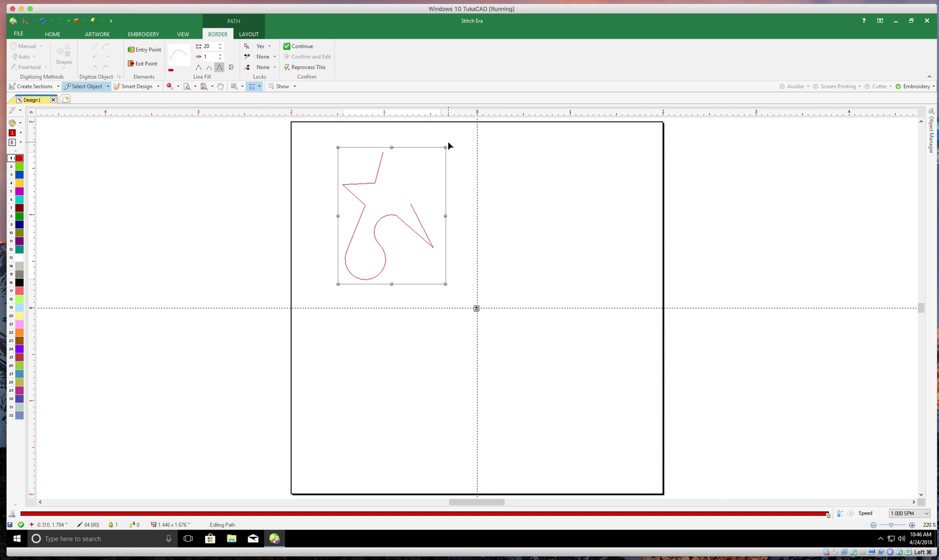
Shrink the star path further from its upper-right corner, keeping the lower-left corner fixed, and accept the change
key("alt")
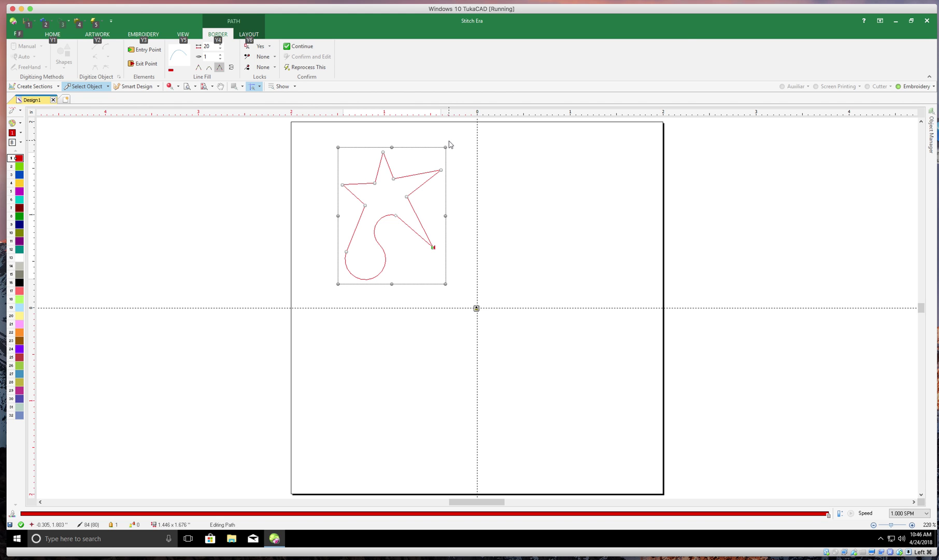
left_click_drag(444, 150, 468, 190)
key("alt")
key("Escape")
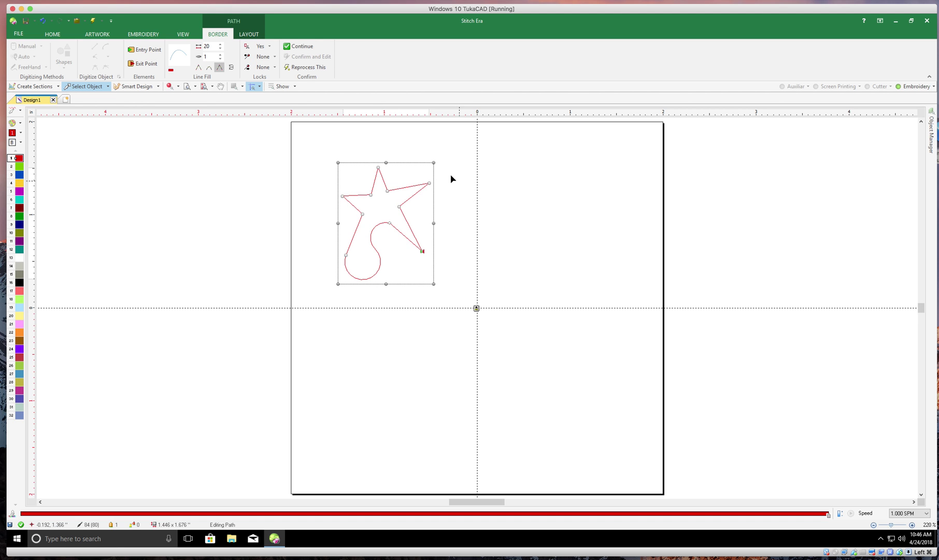
right_click(469, 200)
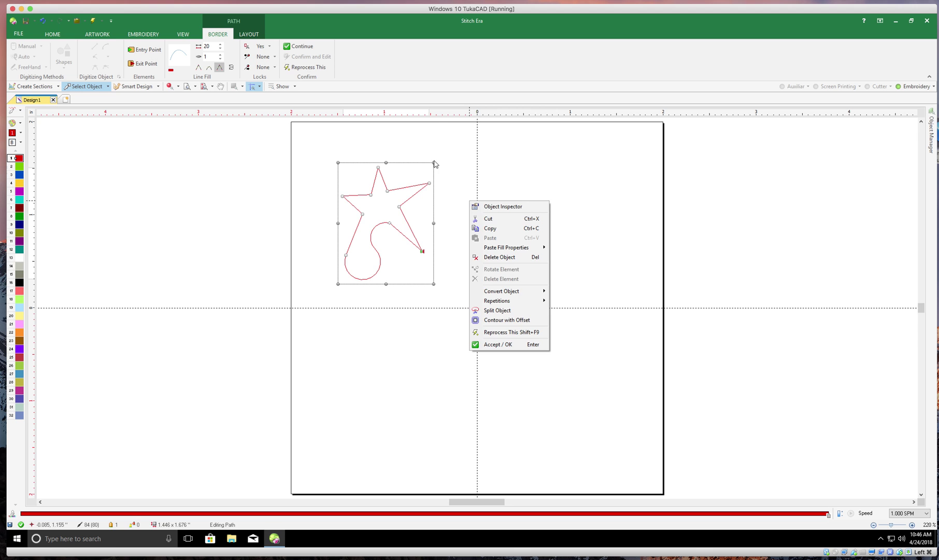
key("Return")
Select the star path again and enlarge it proportionally about its centre
left_click(413, 201)
left_click_drag(438, 162, 476, 174)
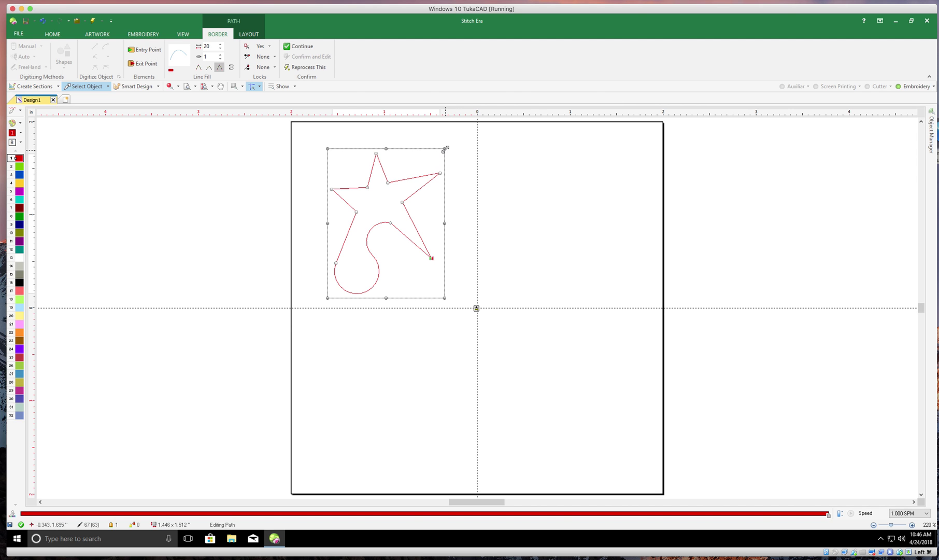
Enlarge the star path slightly from its upper-right corner and try moving the inner node between its top and right points
left_click_drag(444, 148, 451, 148)
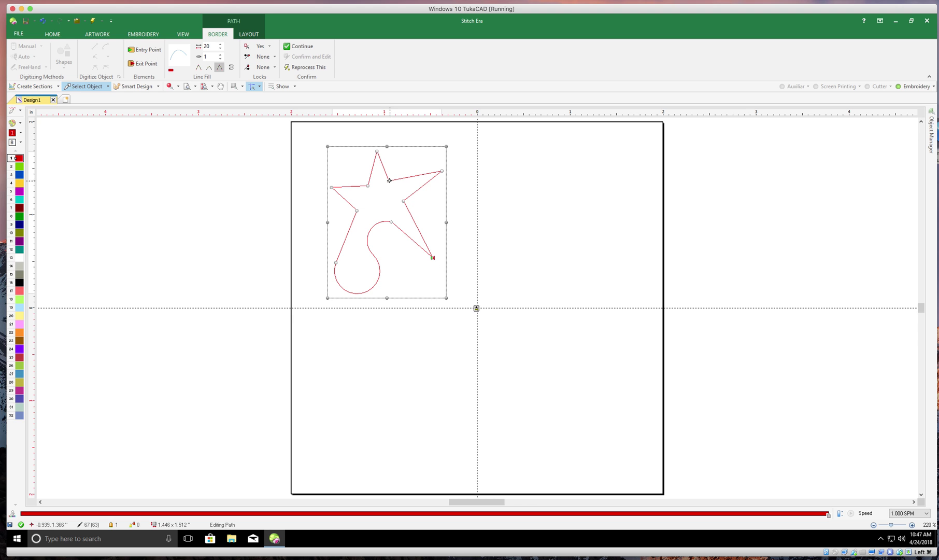
left_click_drag(390, 179, 400, 169)
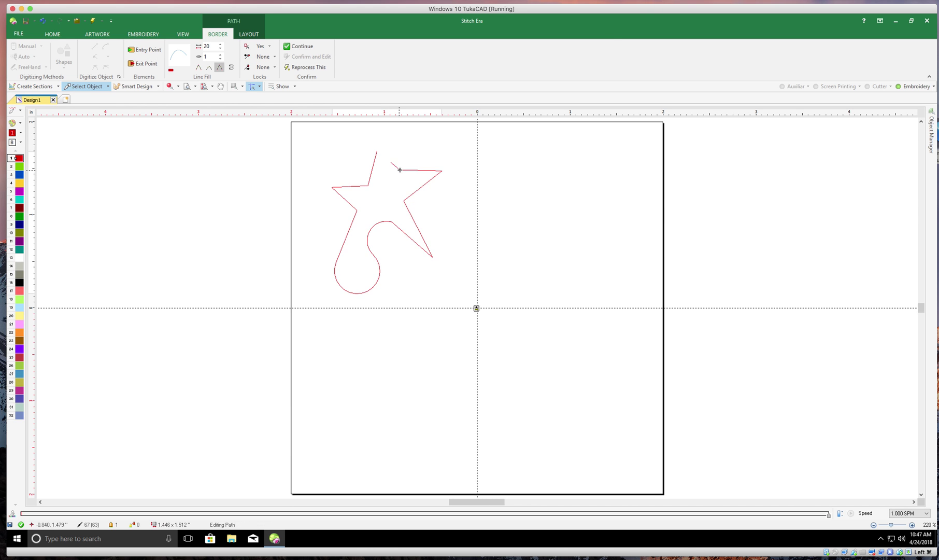
left_click(389, 183)
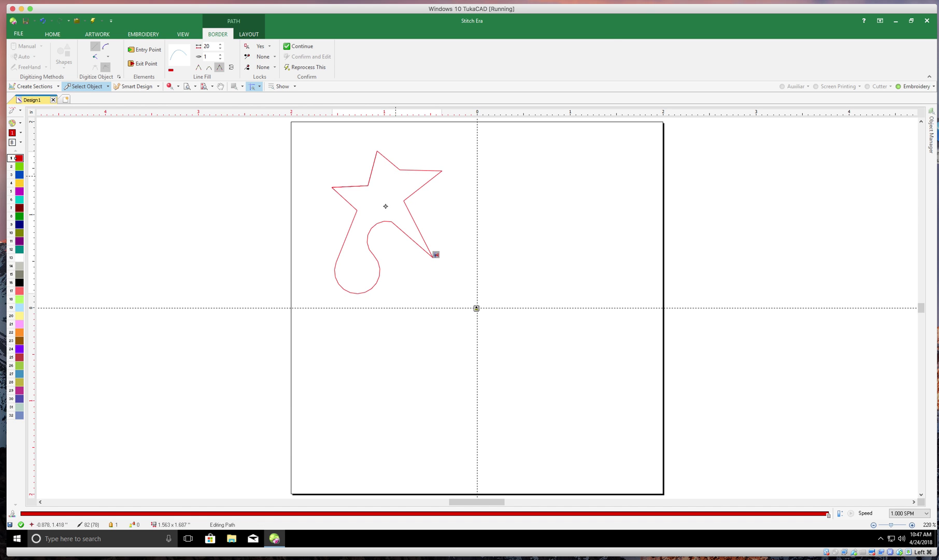
Reshape the star's lower curve by swinging the lower-left point's curve handle inward, removing the large downward bulge
left_click(368, 268)
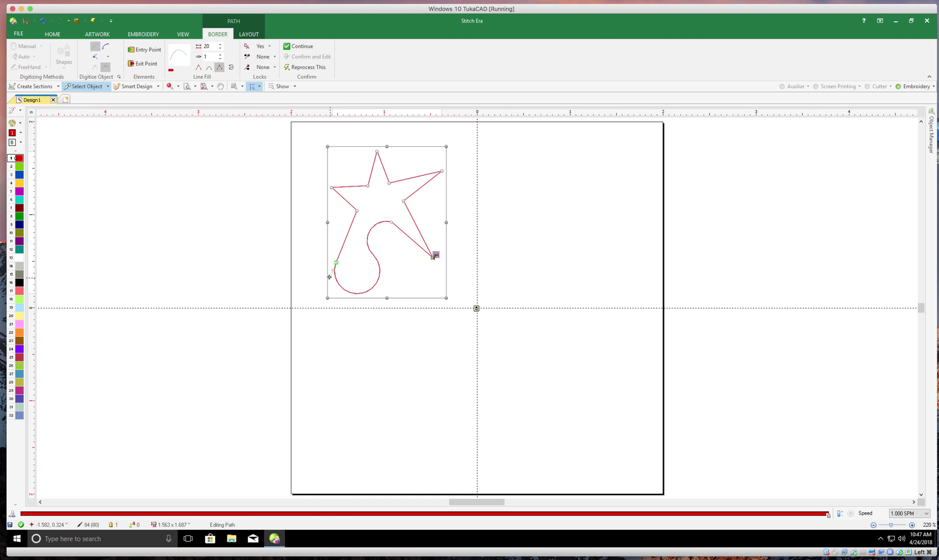
left_click_drag(330, 277, 402, 288)
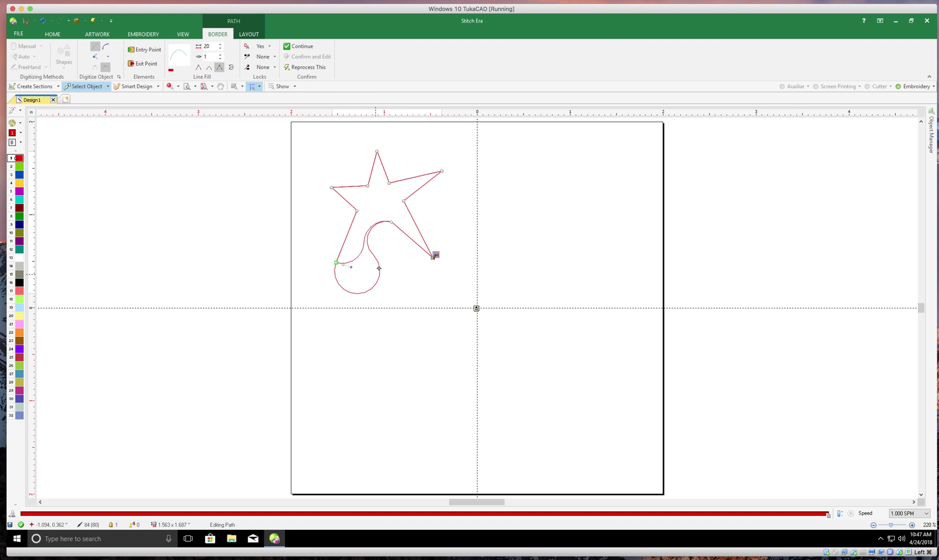
left_click_drag(378, 270, 352, 265)
Reposition the star's lower inner node and adjust the adjoining curve handles into a gentle arc to the lower-left point, and accept the path
left_click(392, 223)
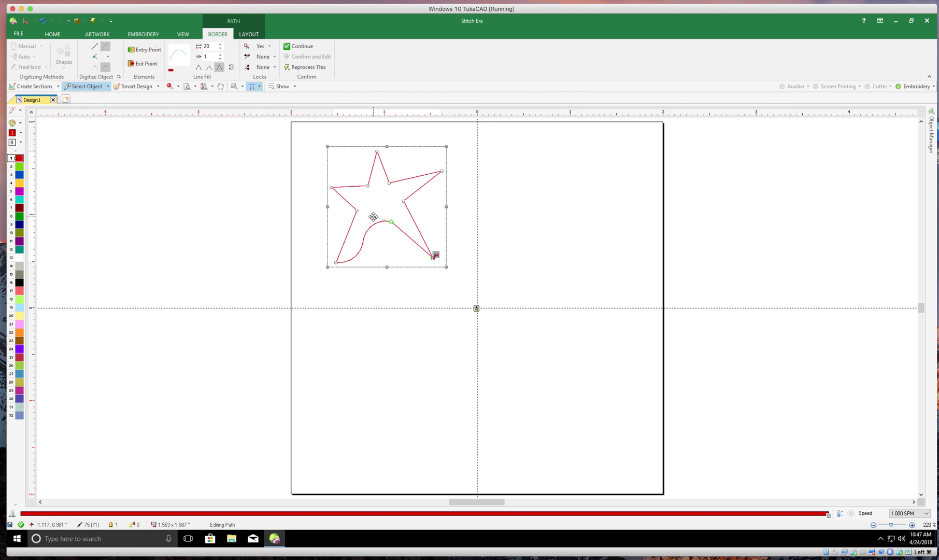
left_click_drag(376, 217, 371, 237)
left_click(337, 262)
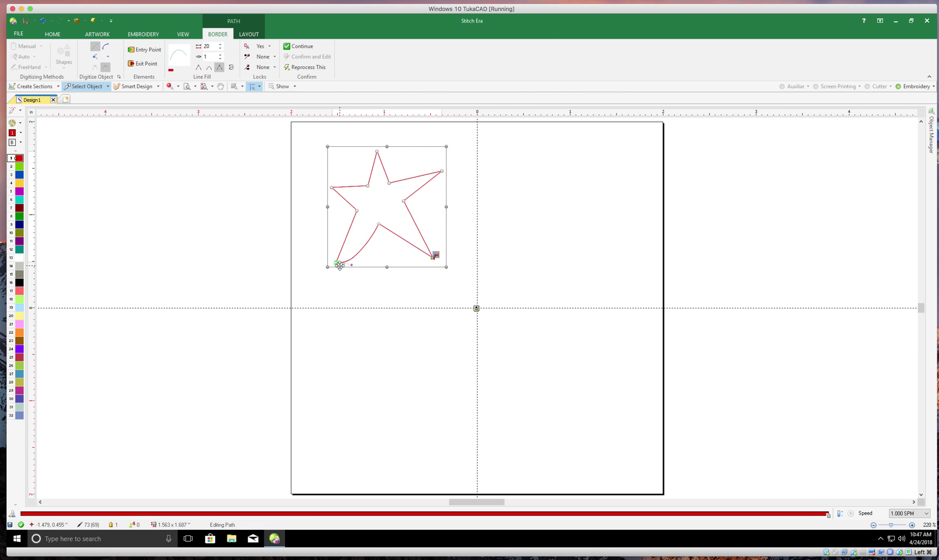
left_click_drag(353, 264, 367, 248)
left_click(304, 47)
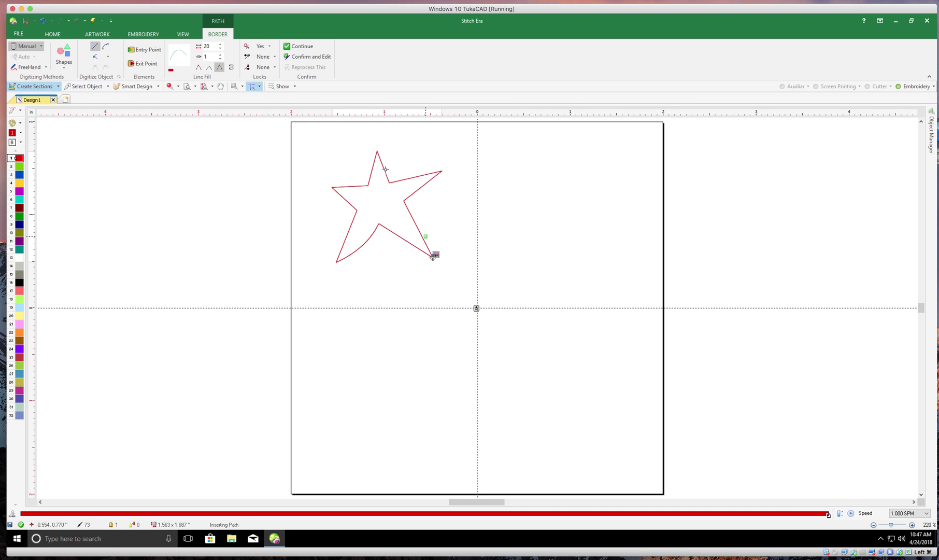
Draw a closed C-like path with curved segments in the upper-right part of the page and confirm it for editing
left_click(280, 152)
left_click(106, 47)
left_click(524, 196)
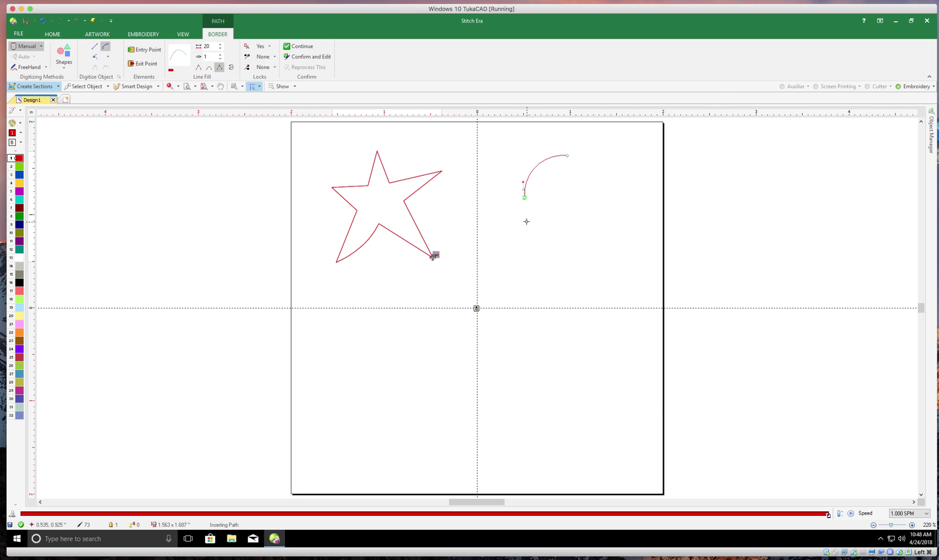
left_click(570, 225)
left_click(571, 225)
left_click(538, 192)
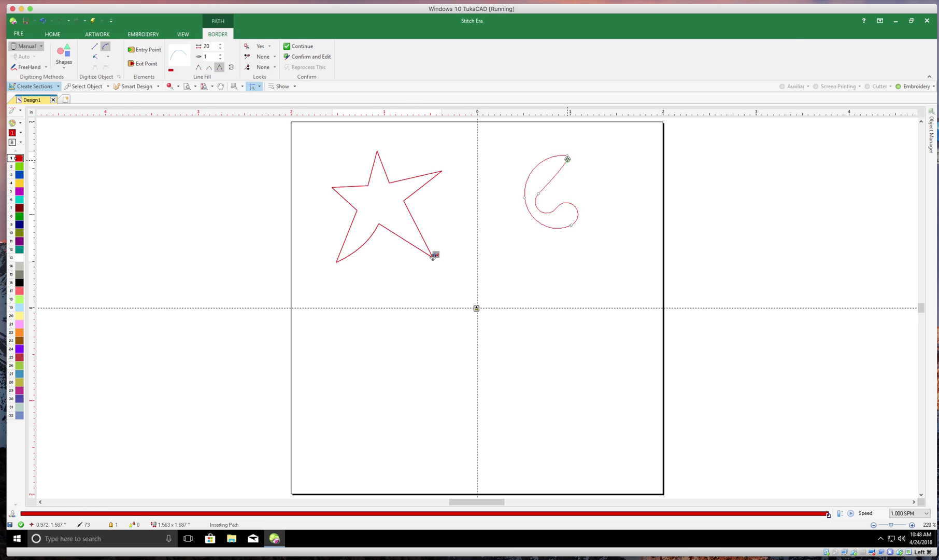
left_click(567, 155)
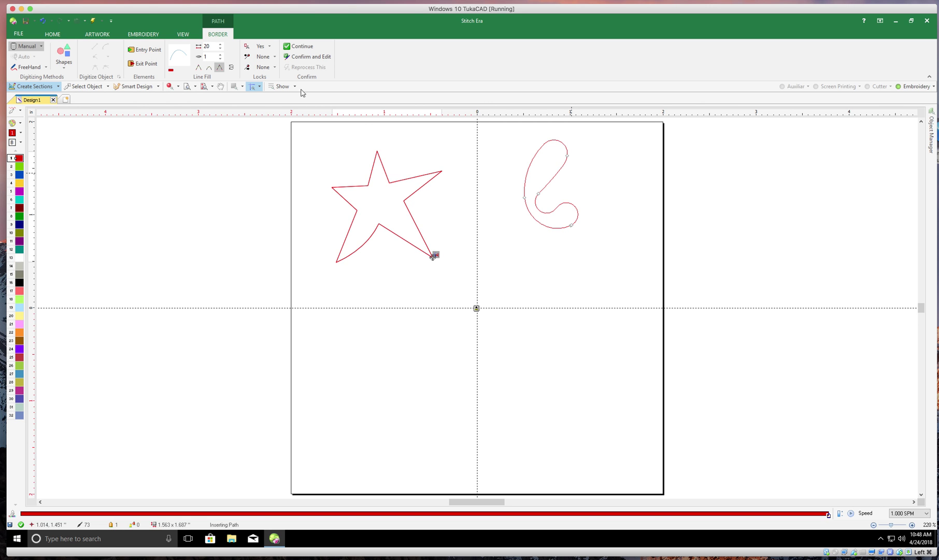
left_click(306, 58)
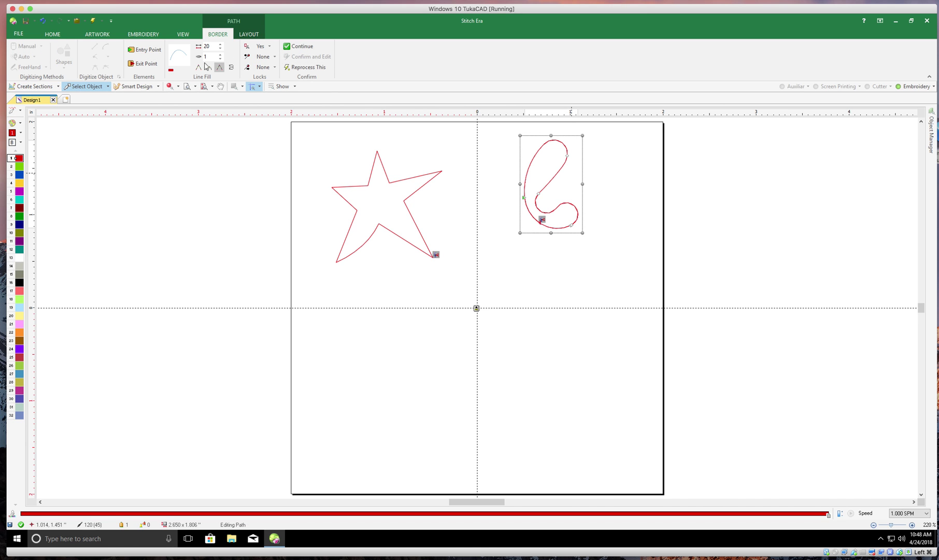
Adjust the curved path's nodes and curve handles to form a rounded letter C
left_click(569, 156)
mouse_move(569, 139)
left_mouse_down()
mouse_move(561, 153)
mouse_move(576, 156)
mouse_move(568, 157)
left_mouse_up()
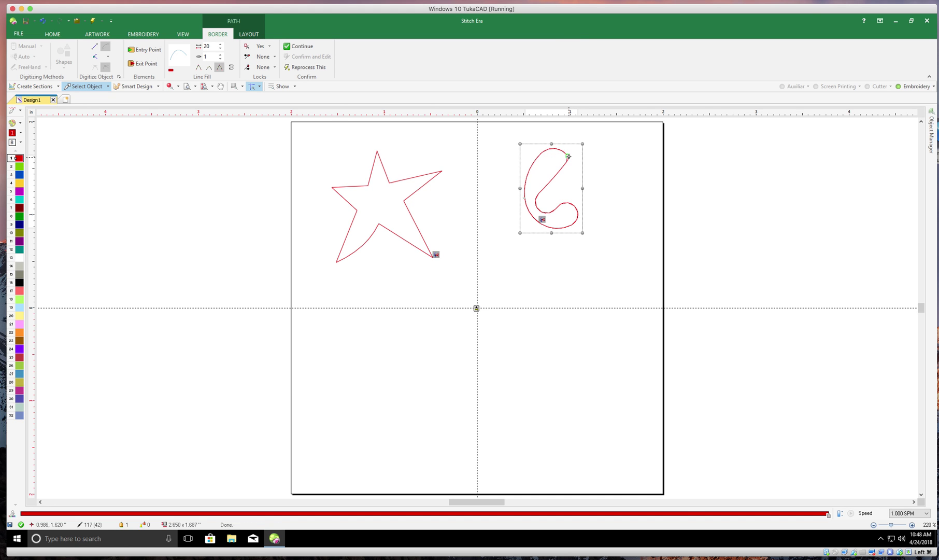
left_click_drag(511, 198, 542, 148)
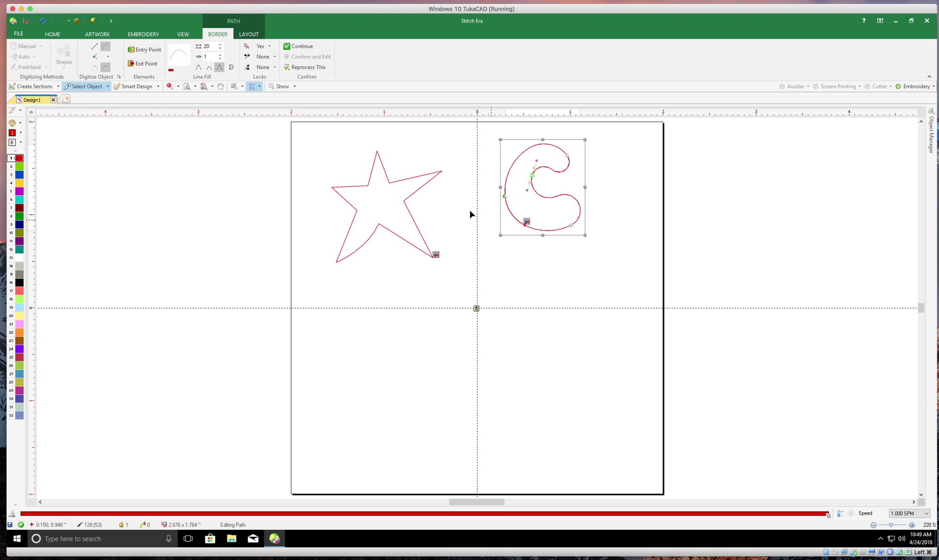
Save the design document to the Desktop as Star.dsg
left_click(18, 34)
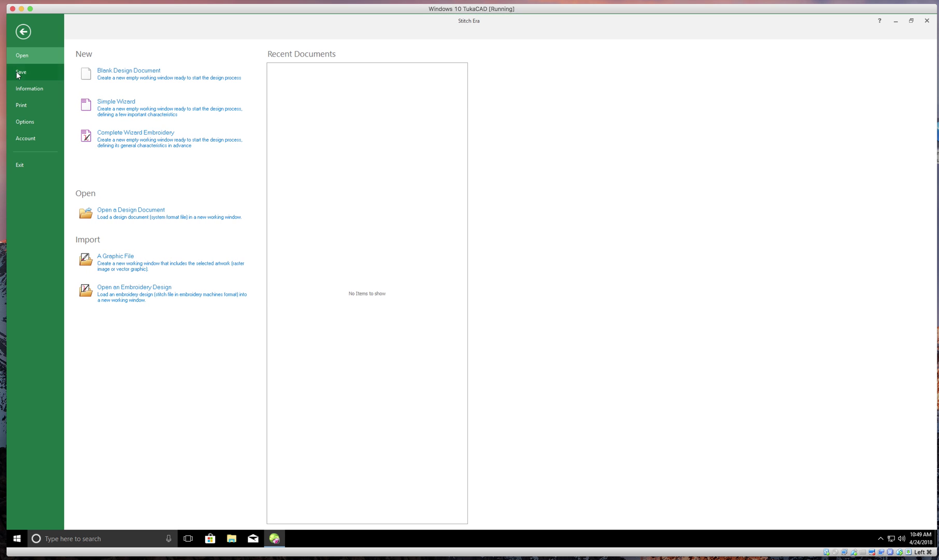
left_click(19, 75)
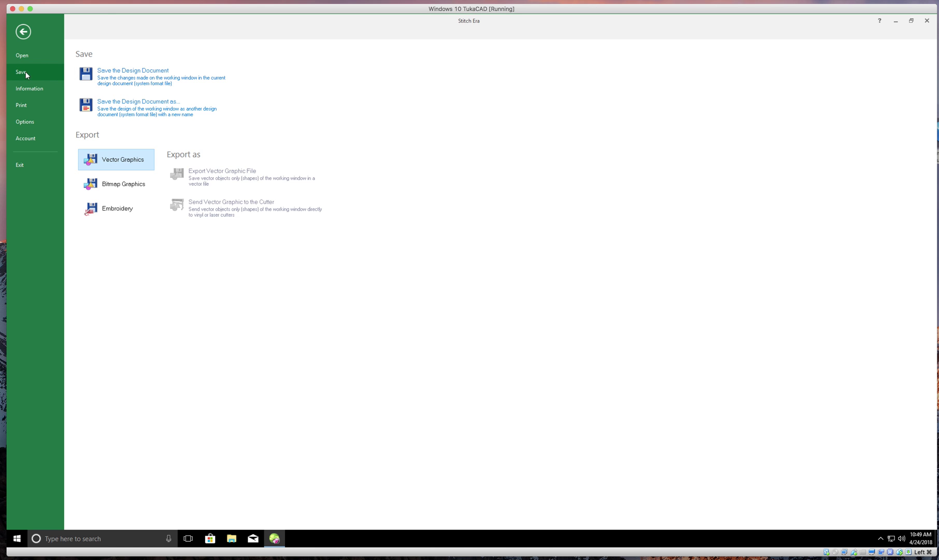
left_click(116, 76)
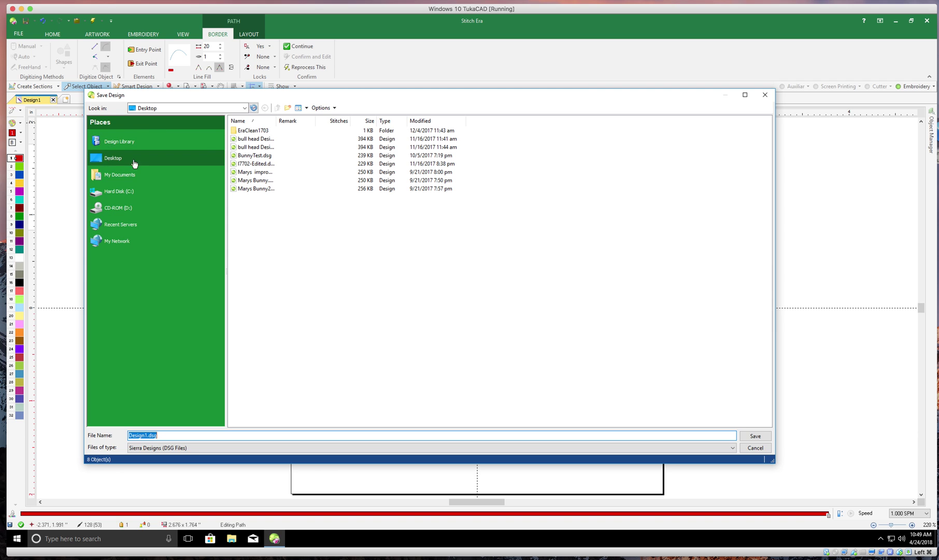
left_click(147, 436)
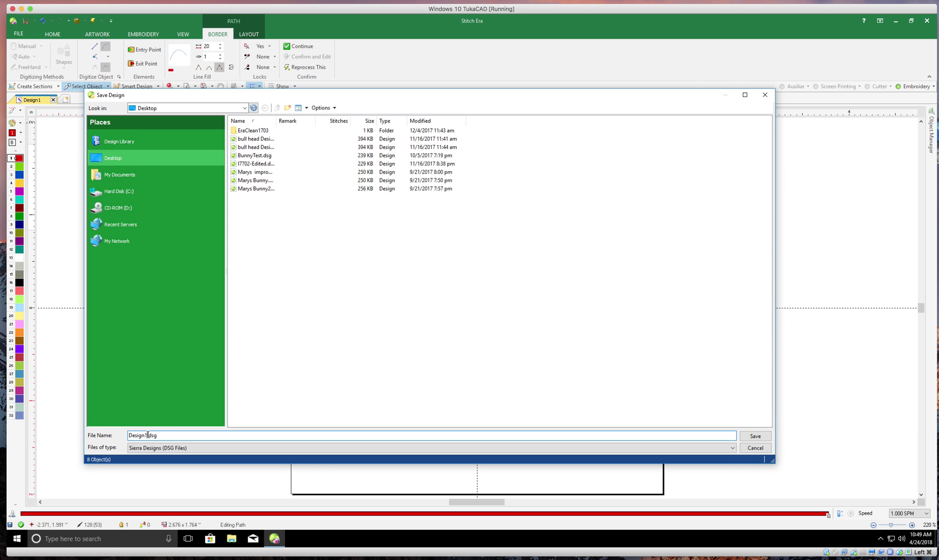
double_click(143, 434)
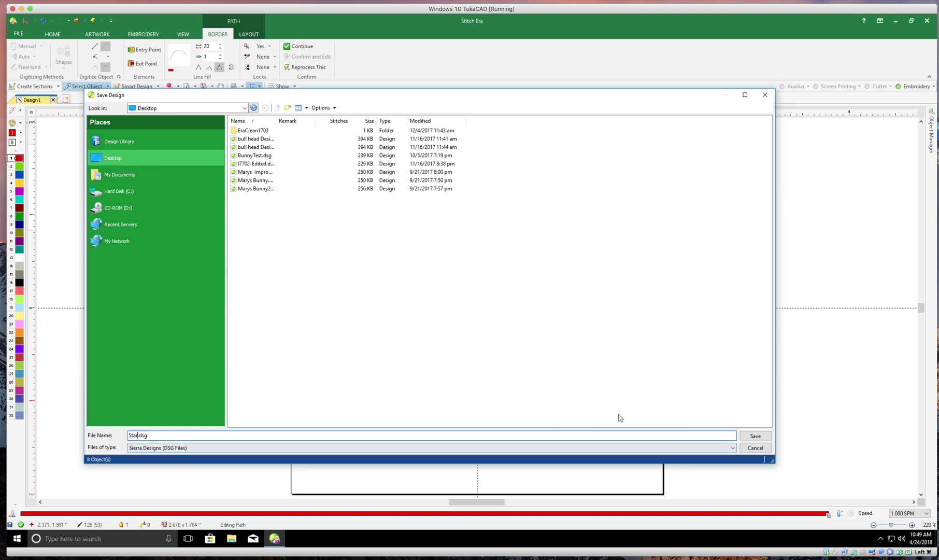
left_click(756, 436)
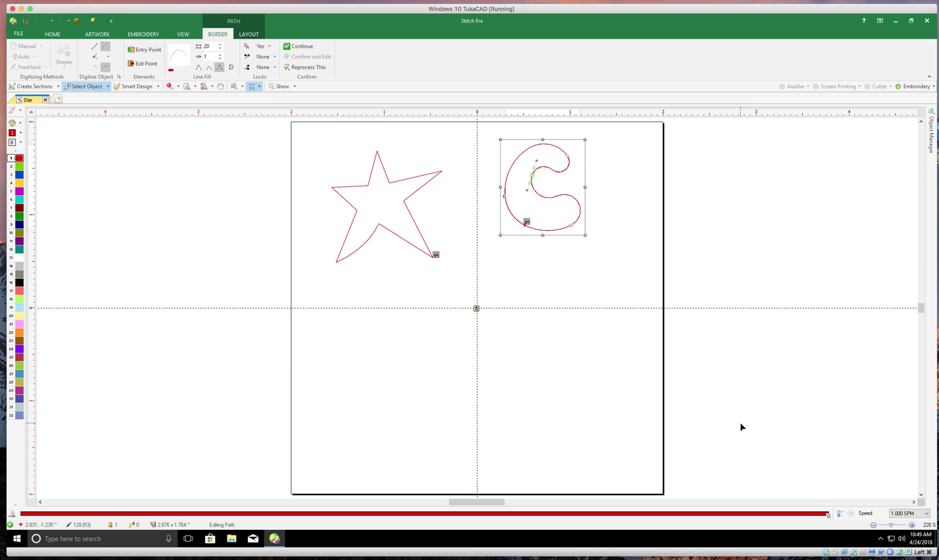
Export the embroidery design to the Desktop as Star.pes in the Brother PES format
left_click(23, 34)
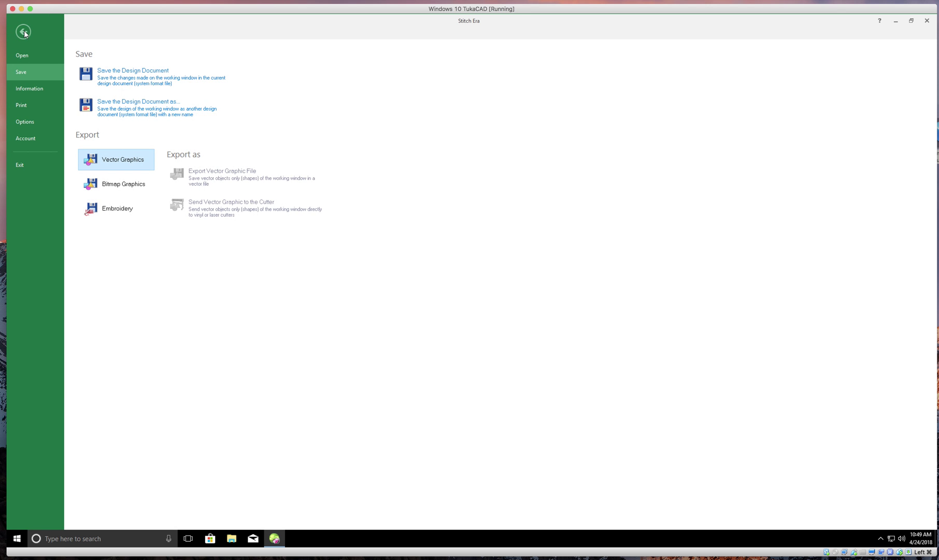
left_click(109, 211)
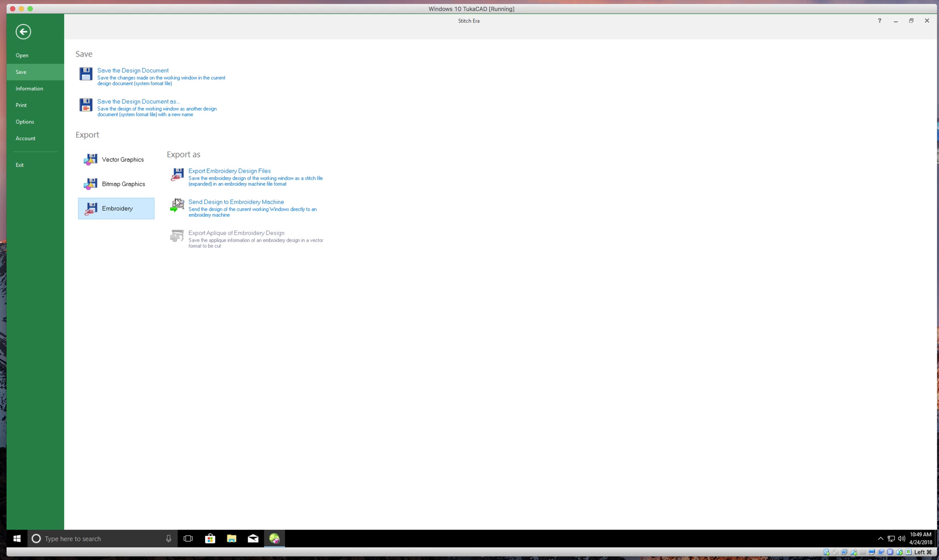
left_click(238, 177)
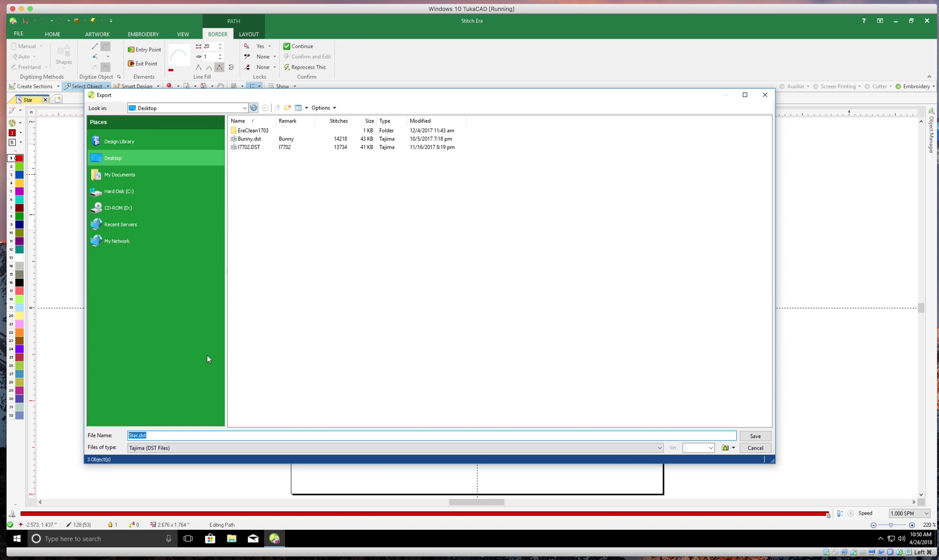
left_click(659, 447)
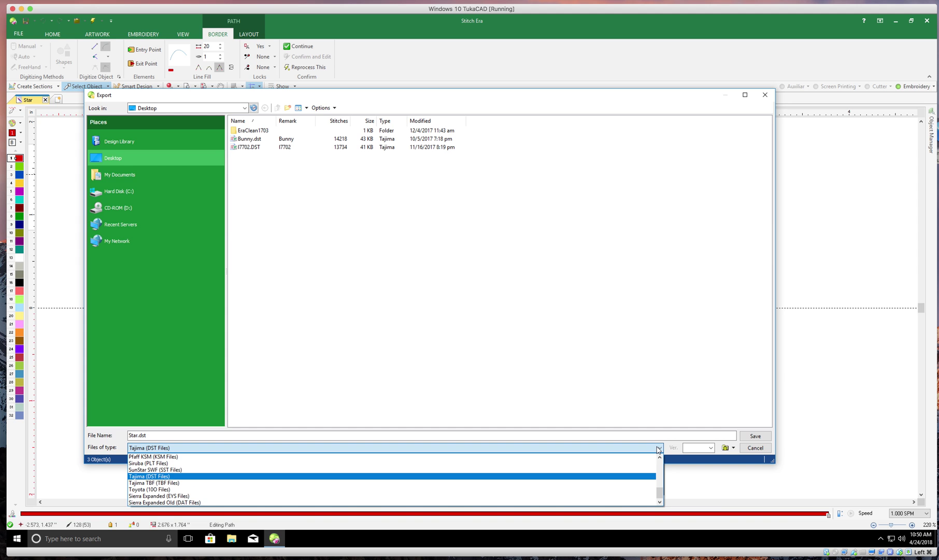
left_click(660, 457)
left_click(660, 457)
left_click(660, 457)
left_click(660, 457)
left_click(660, 457)
left_click(659, 457)
left_click(659, 457)
left_click(660, 457)
left_click(659, 457)
left_click(659, 457)
left_click(659, 457)
left_click(660, 457)
left_click(660, 457)
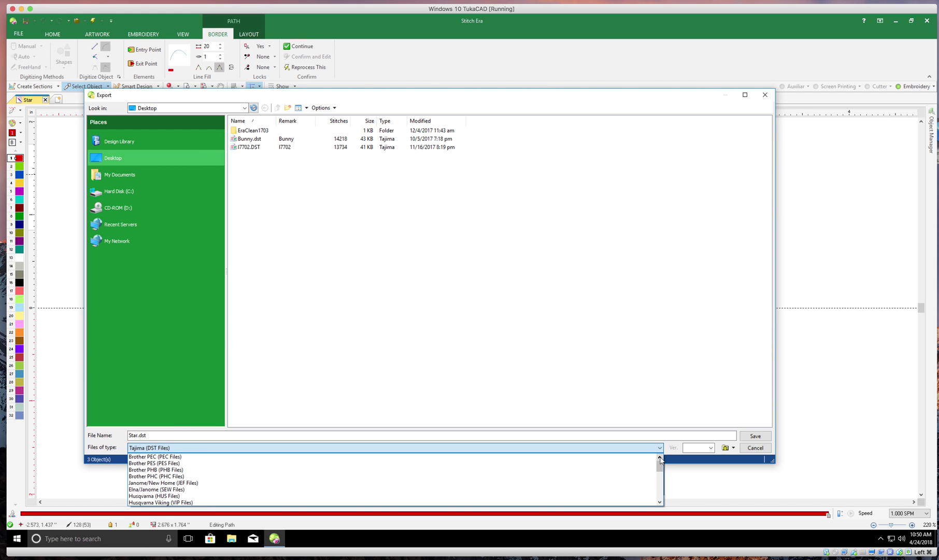
left_click(243, 463)
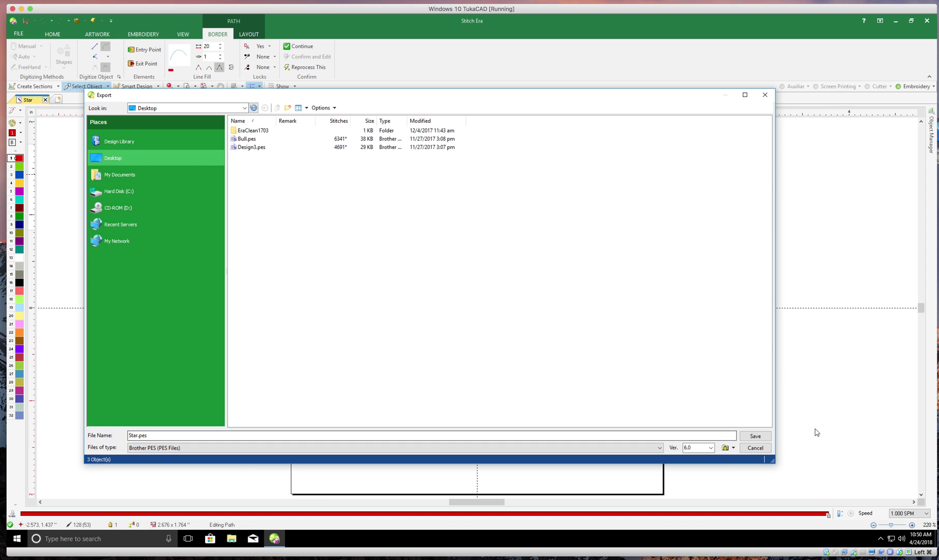
left_click(752, 436)
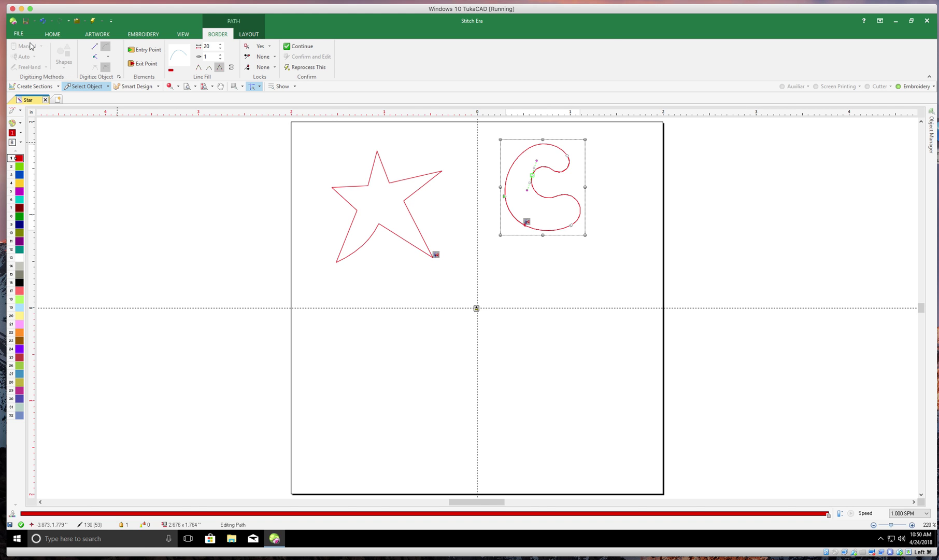
Open the print formats for embroidery designs and preview the Embroidery Tech Sheet layout
left_click(17, 34)
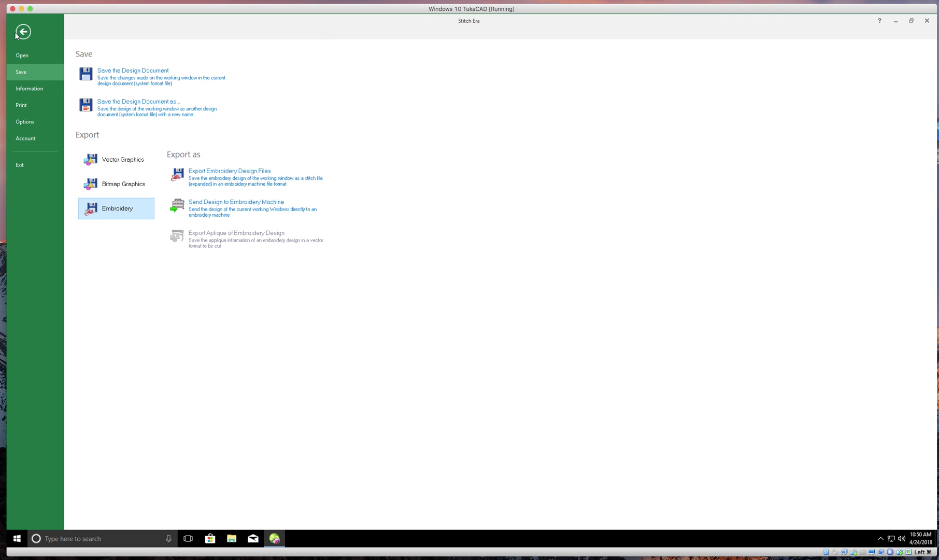
left_click(20, 105)
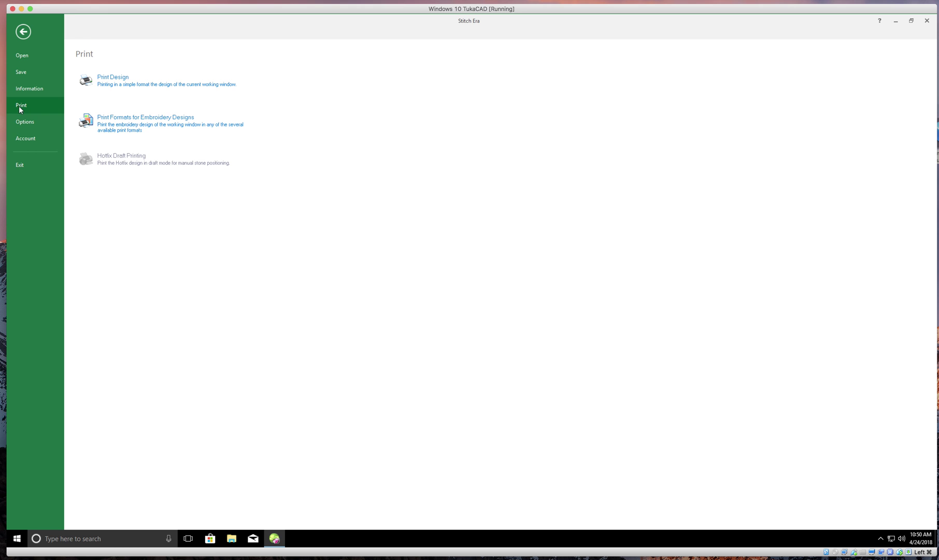
left_click(132, 128)
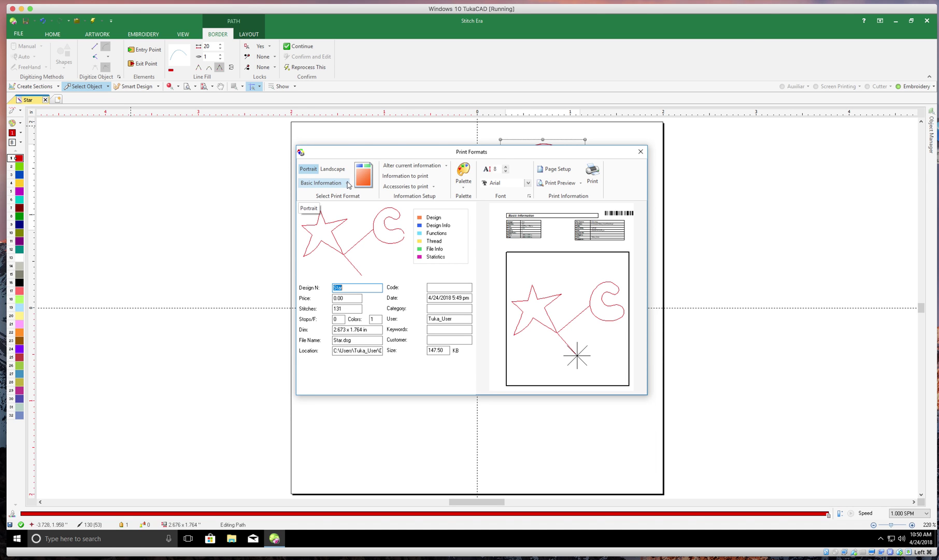
left_click(348, 183)
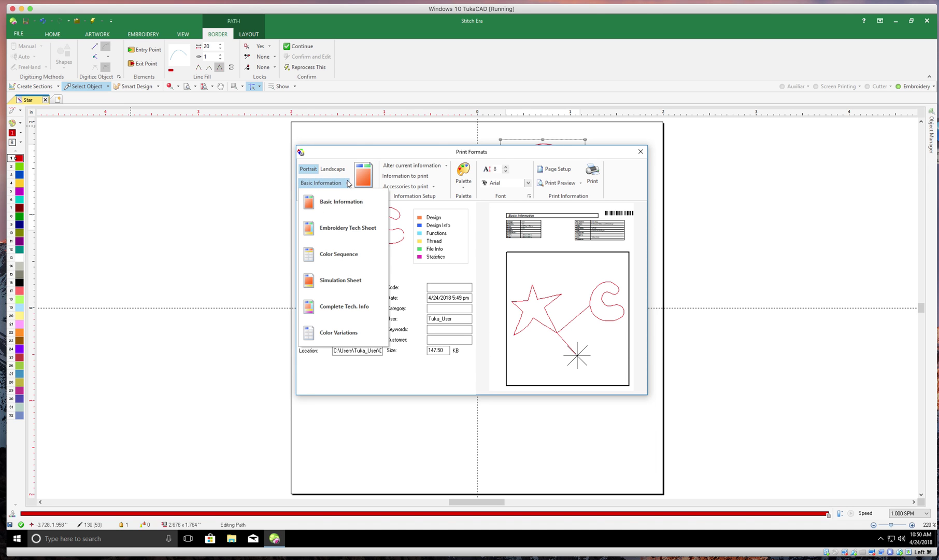
left_click(343, 230)
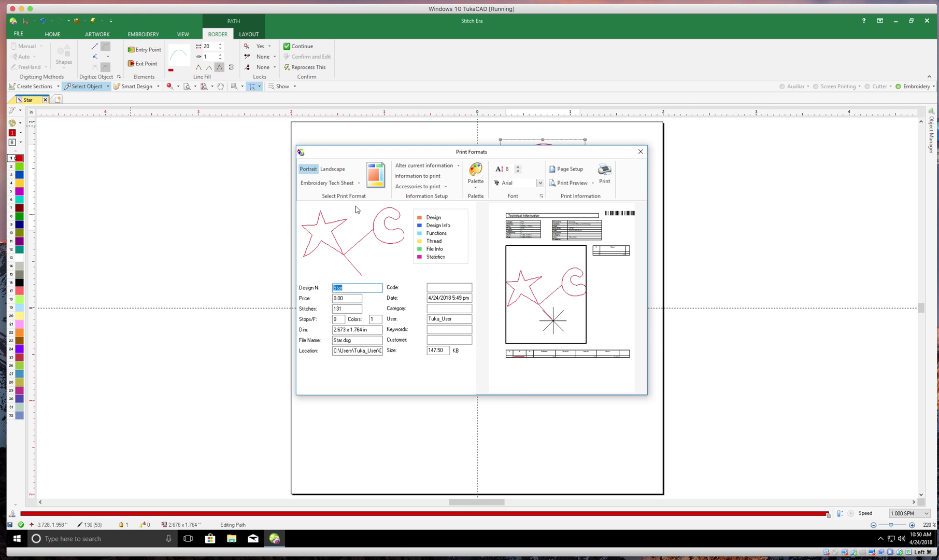
Examine the Color Sequence, Simulation Sheet, Complete Tech. Info and Color Variations print formats in turn
left_click(358, 184)
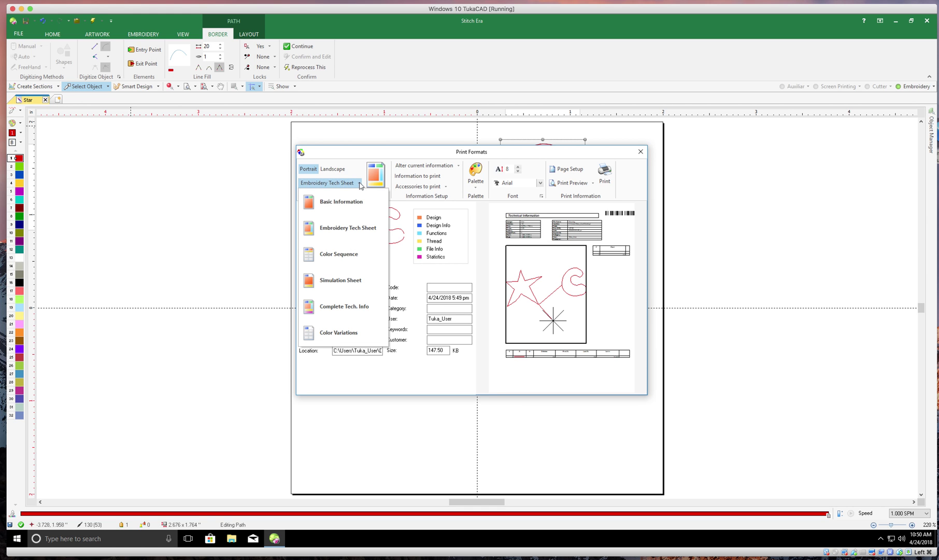
left_click(345, 255)
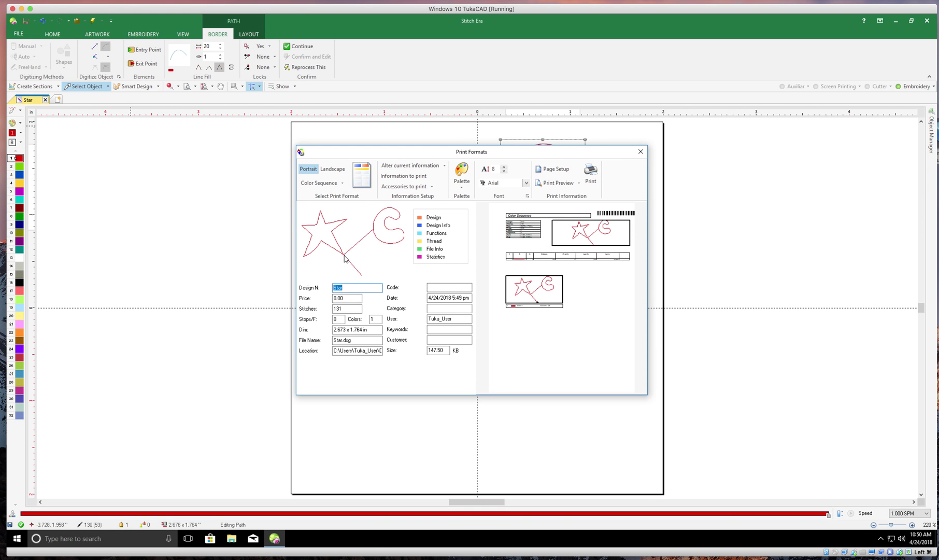
left_click(341, 183)
left_click(340, 281)
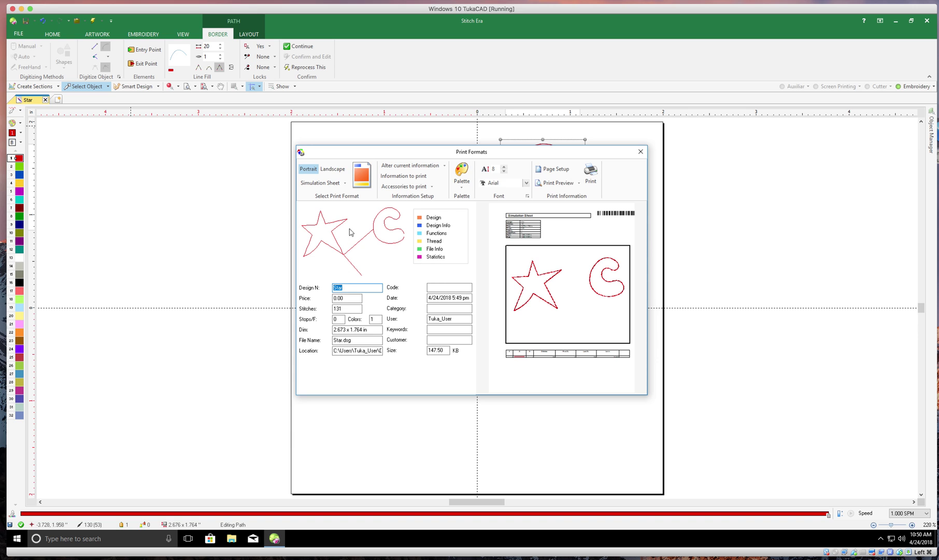
left_click(346, 185)
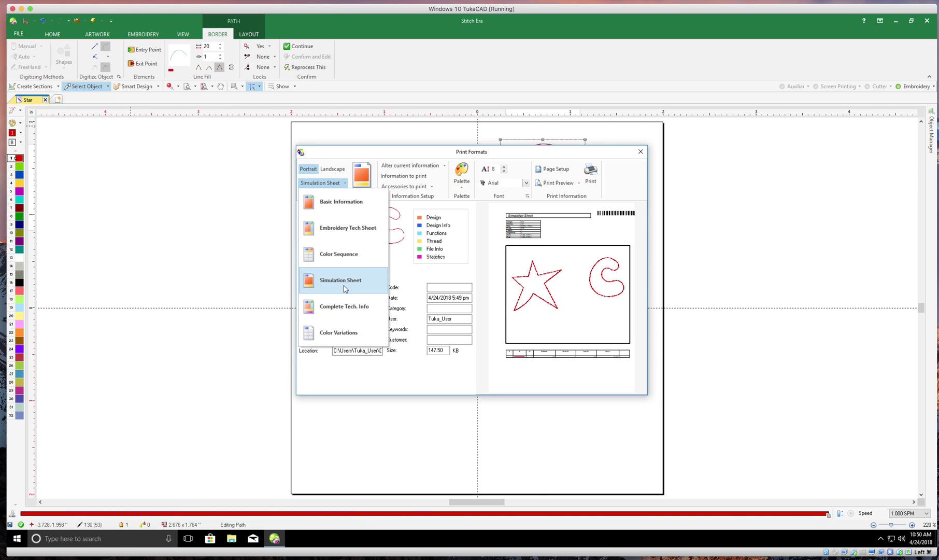
left_click(346, 306)
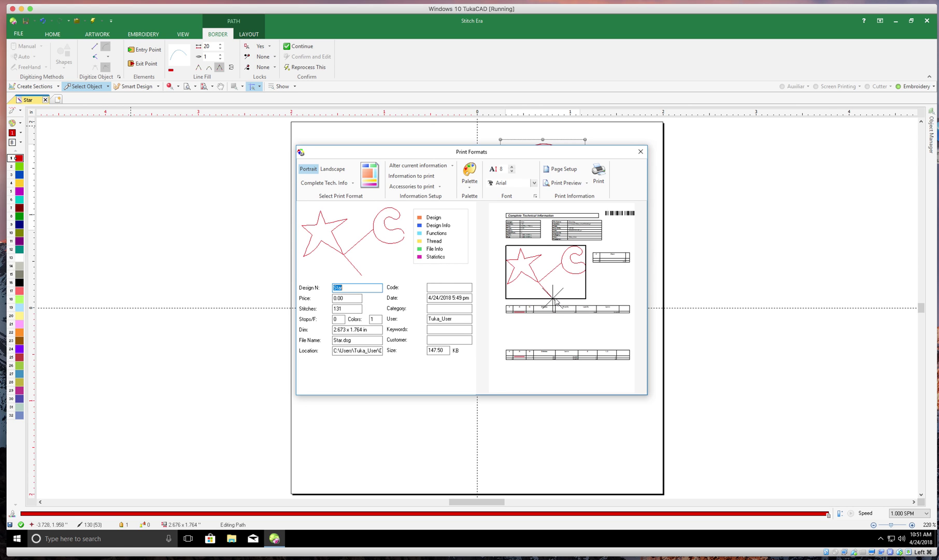
left_click(353, 184)
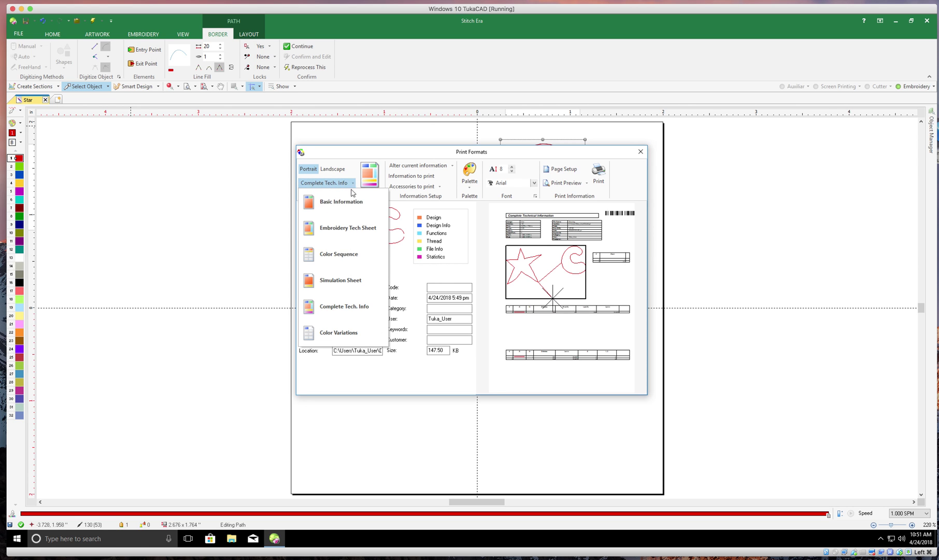
left_click(342, 332)
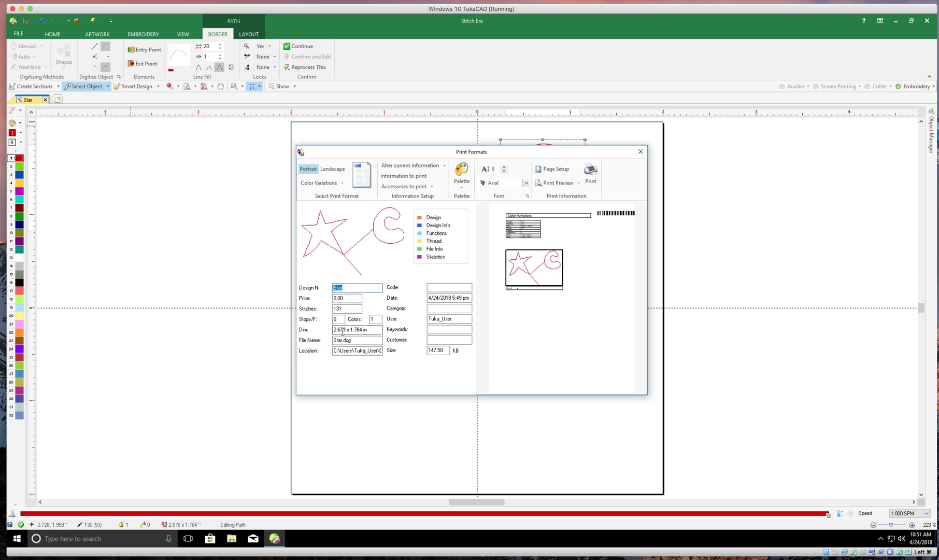